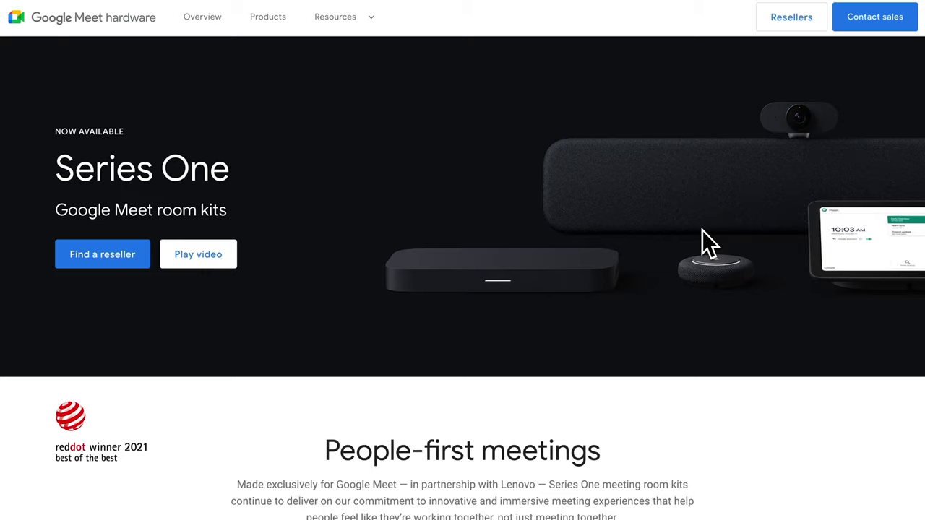
Scroll down the page and advance the room kit carousel to its next slide.
scroll(701, 230, down, 5)
click(493, 370)
click(492, 369)
click(492, 369)
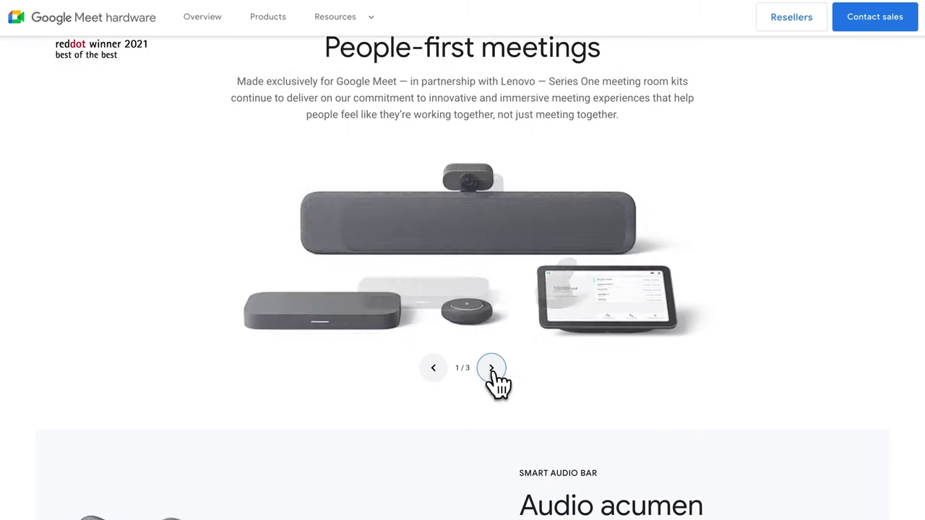
scroll(728, 340, down, 4)
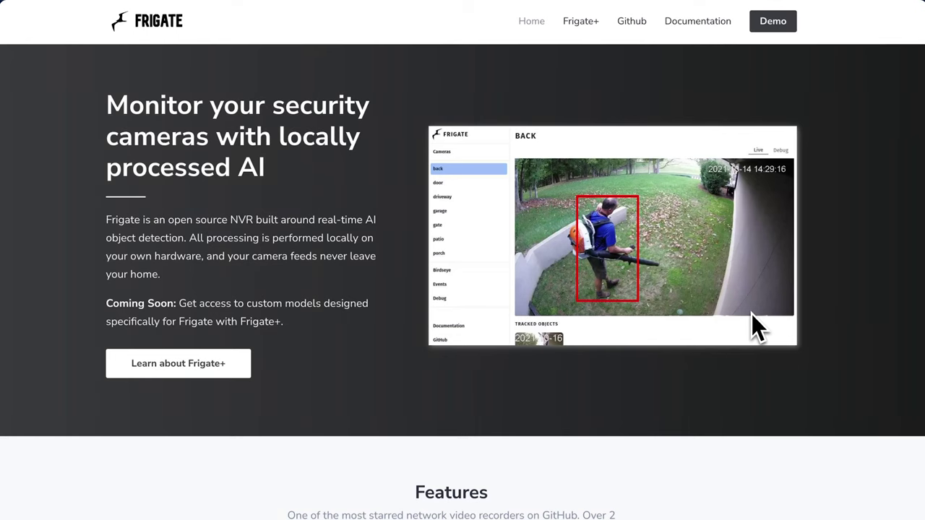
scroll(752, 314, down, 5)
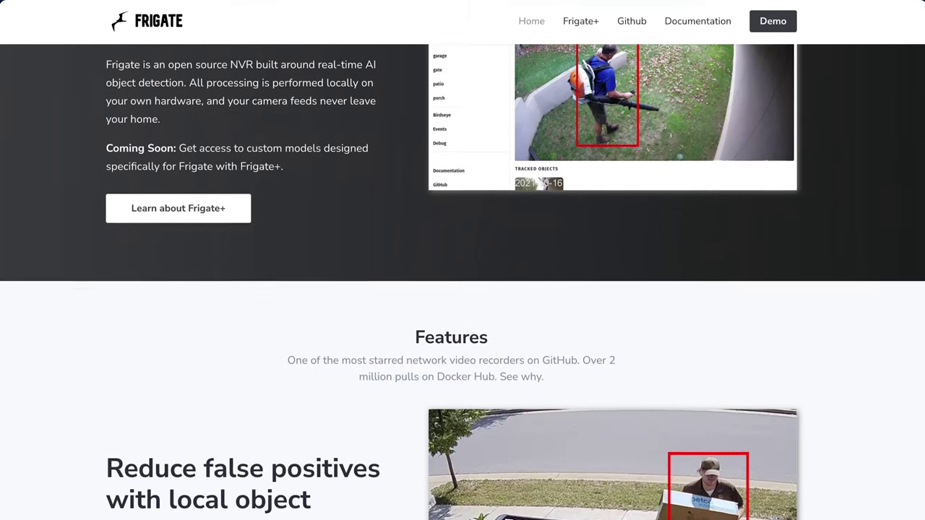
scroll(849, 391, down, 3)
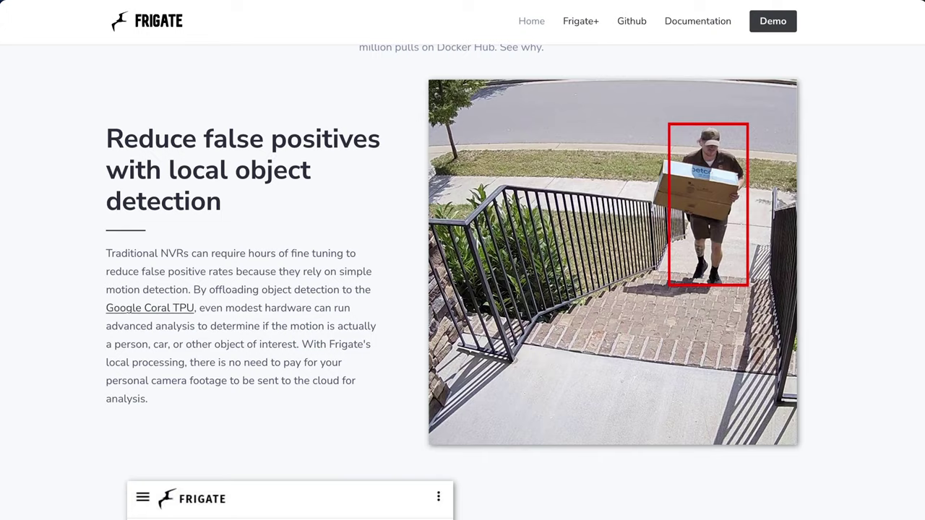
scroll(849, 403, down, 4)
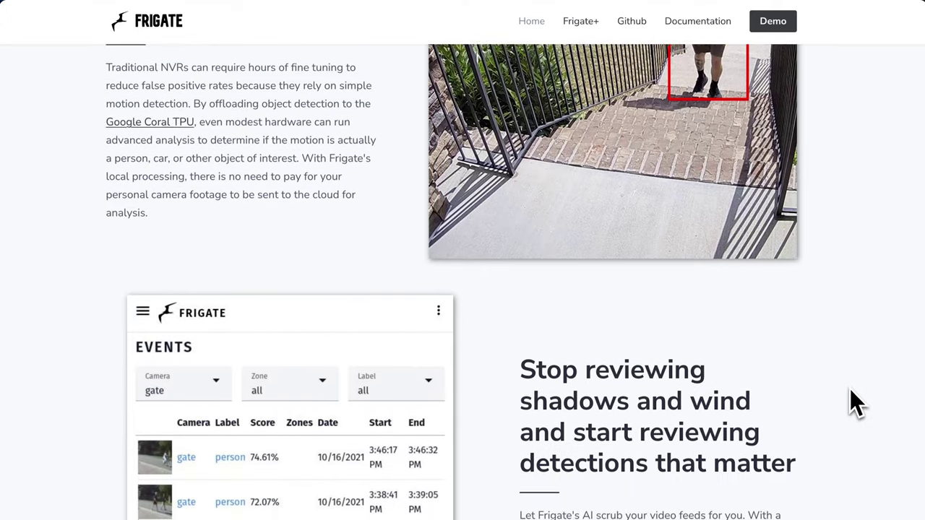
scroll(462, 289, down, 4)
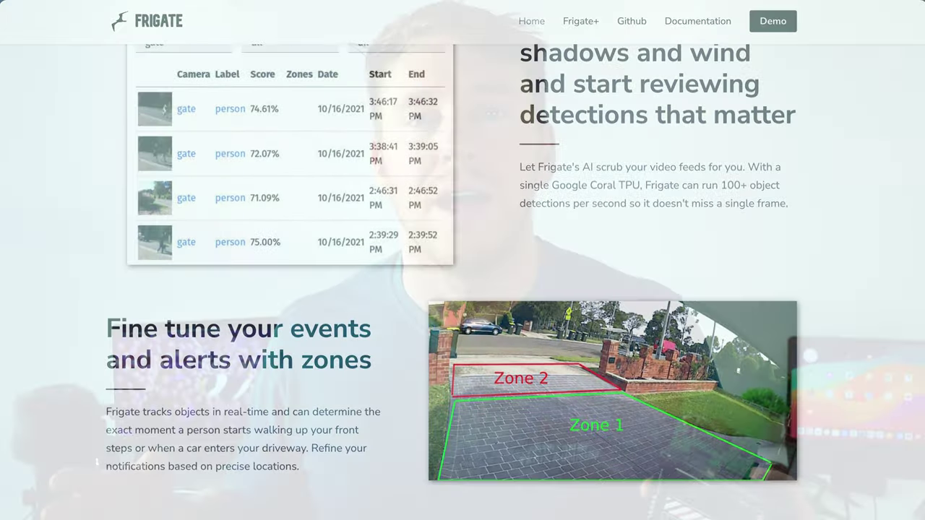
scroll(462, 289, down, 5)
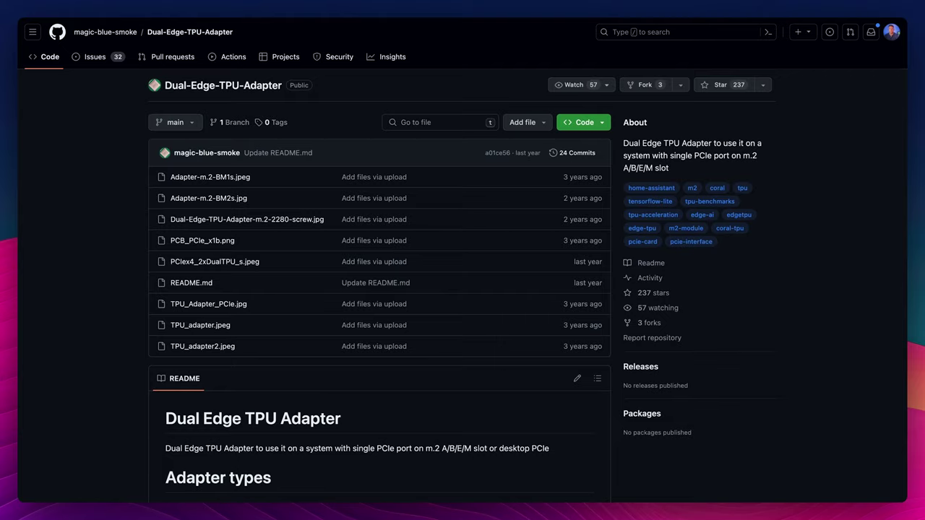
scroll(463, 289, down, 5)
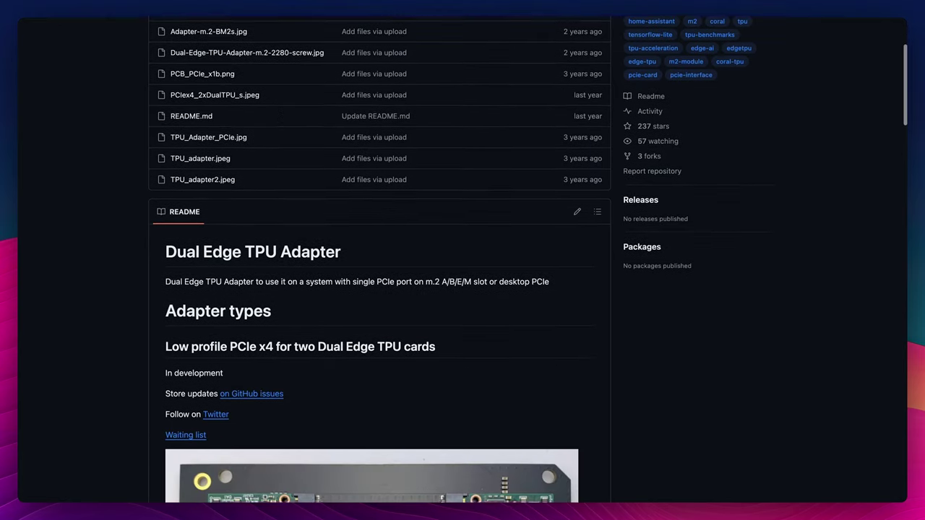
scroll(462, 289, down, 3)
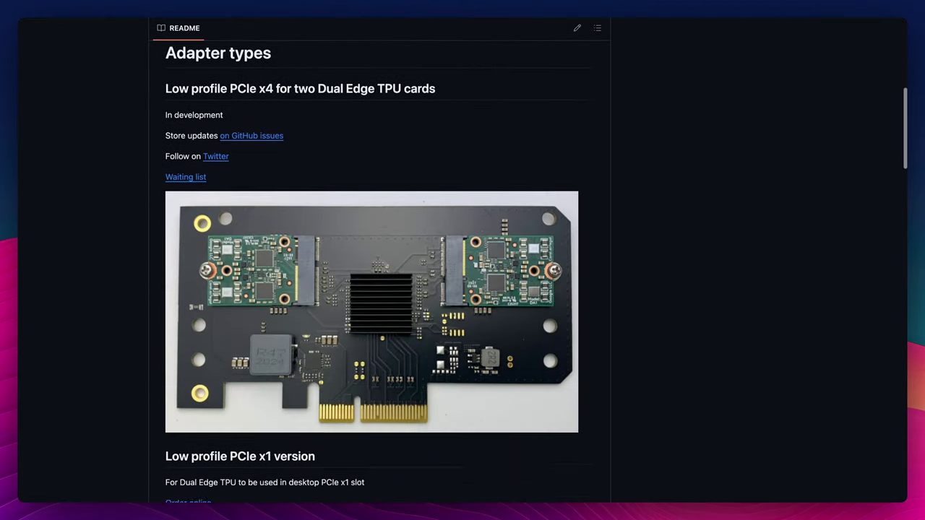
scroll(463, 289, down, 1)
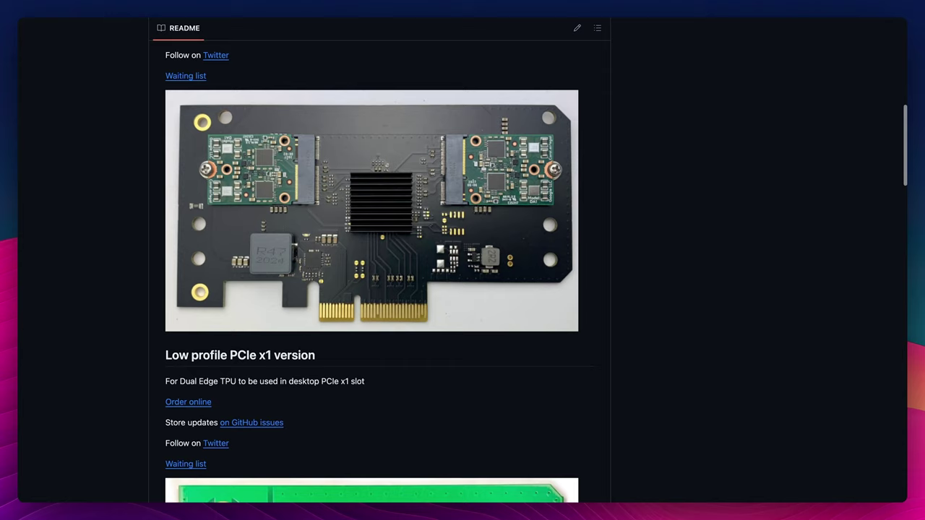
scroll(462, 289, down, 3)
scroll(463, 289, down, 2)
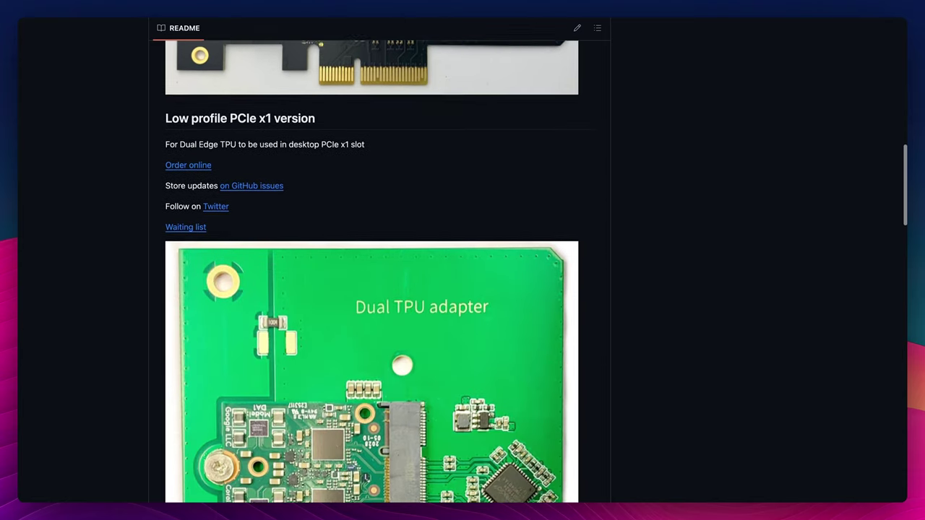
scroll(463, 289, down, 2)
scroll(372, 289, down, 3)
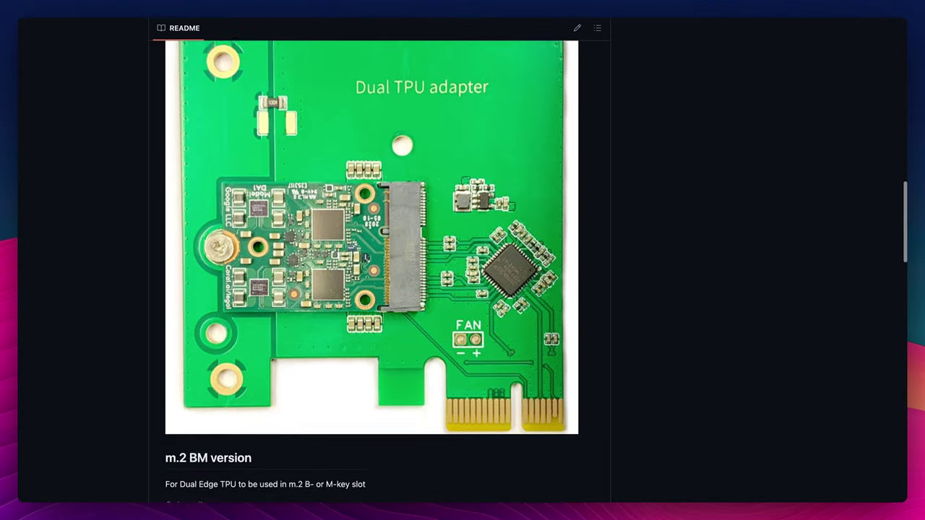
scroll(372, 289, down, 3)
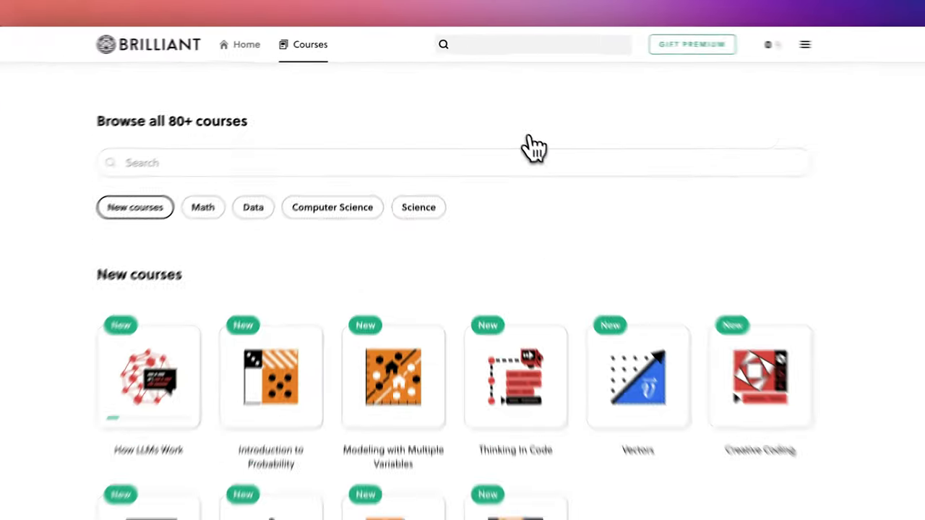
scroll(847, 272, down, 5)
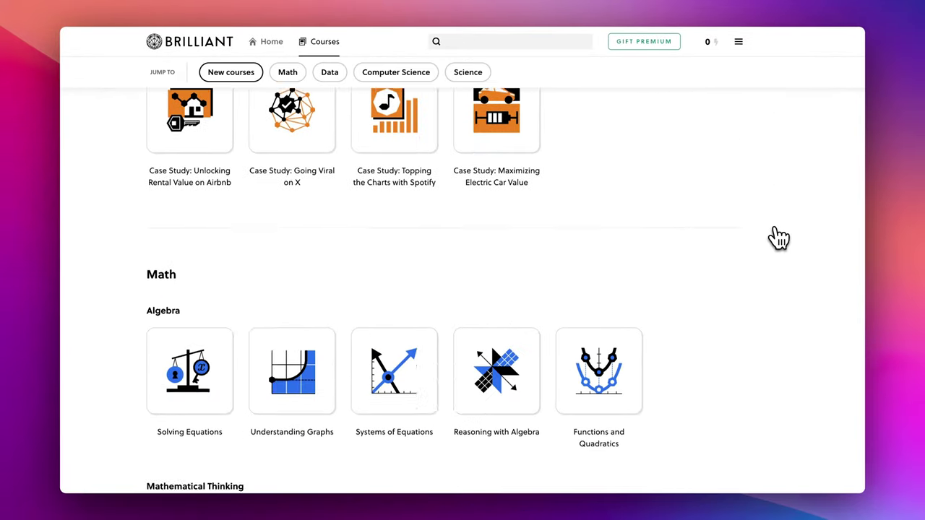
scroll(778, 237, down, 10)
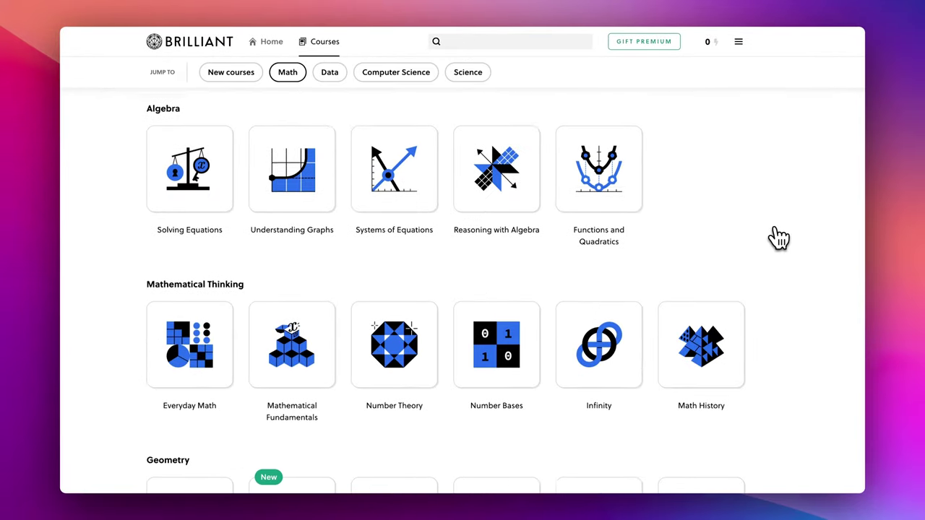
scroll(779, 237, down, 10)
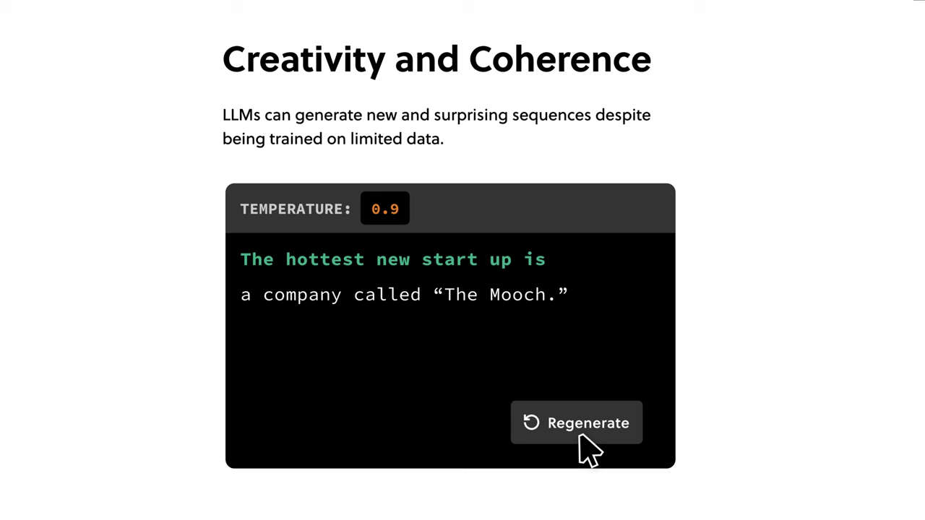
click(581, 436)
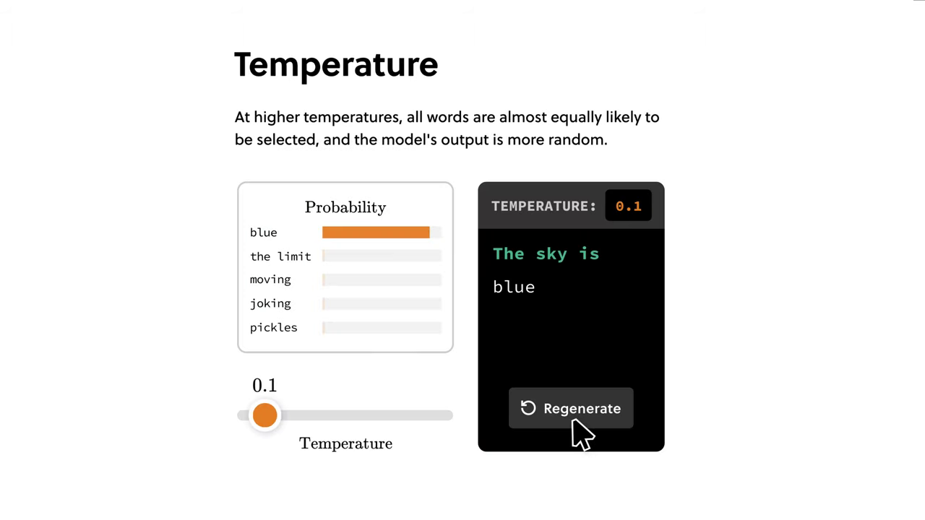
Regenerate the demo completions at temperature 0.9, then the sky completion at 0.1.
click(576, 427)
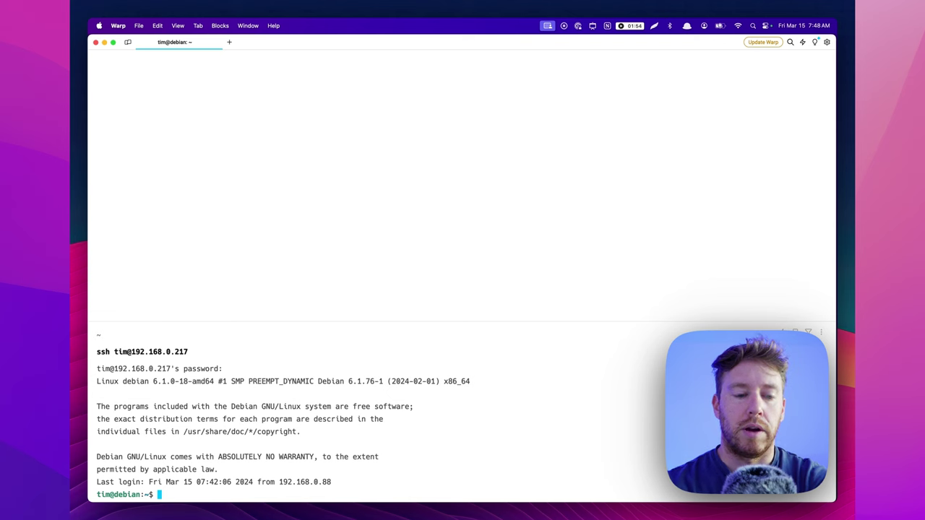
Change to the filesystem root with cd / and list its contents with ls.
text(cd /)
key(Return)
text(ls)
key(Return)
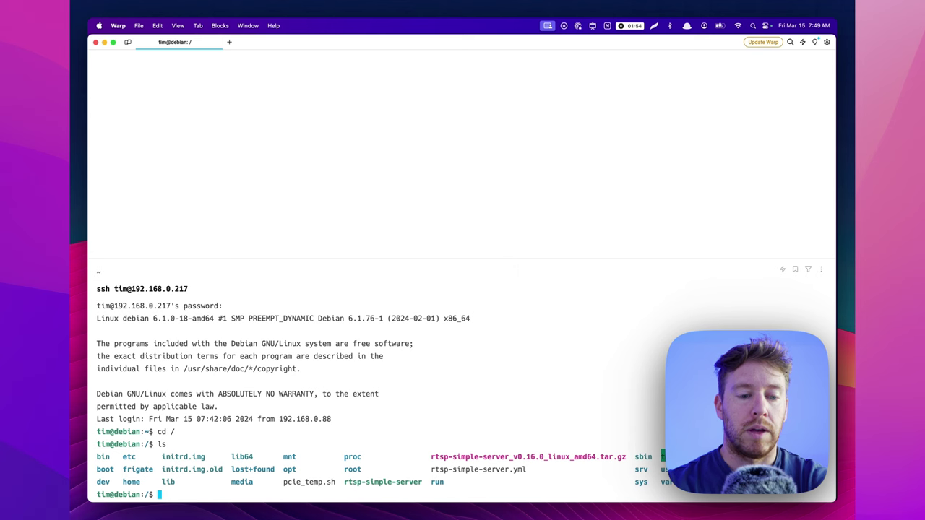
key(Return)
Enter cd / and ls in the terminal, then look through the Coral Linux install docs.
text(cd /)
key(Return)
text(ls)
key(Return)
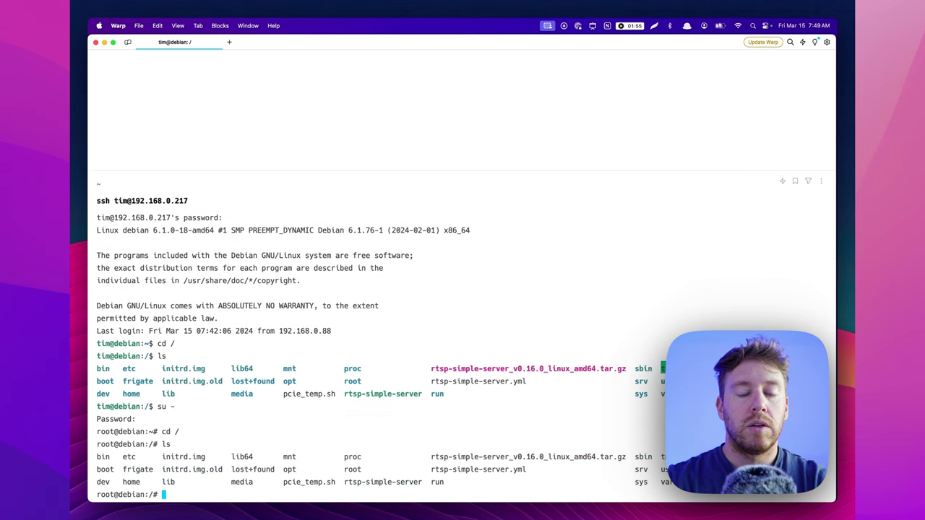
key(ctrl+Right)
scroll(476, 249, up, 3)
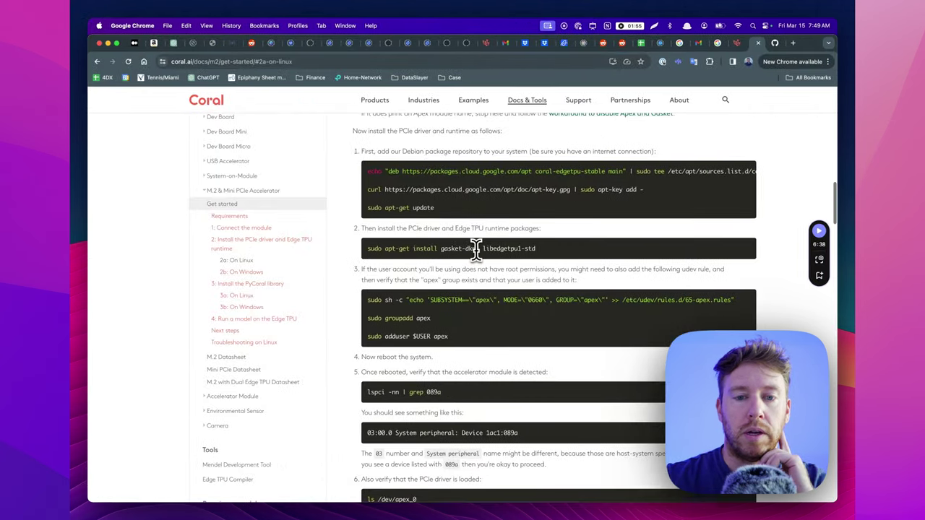
scroll(473, 250, up, 2)
scroll(466, 284, up, 1)
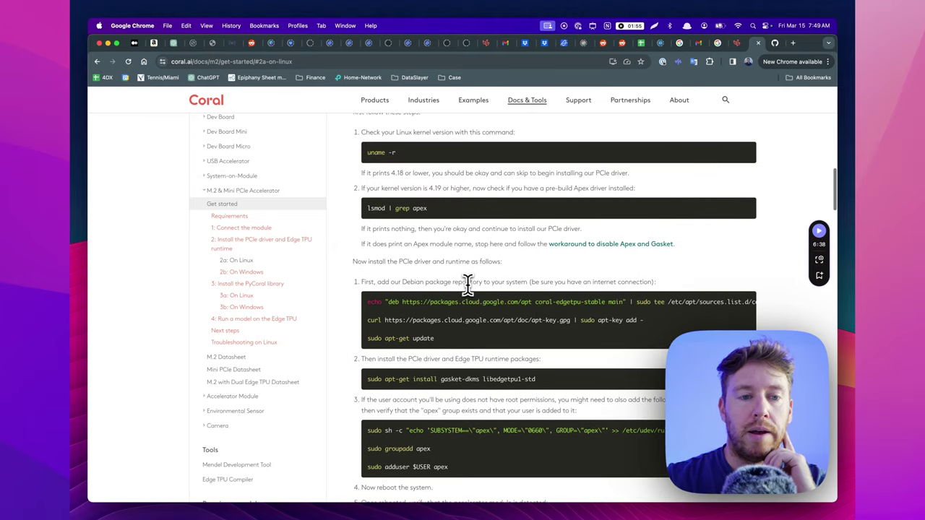
scroll(467, 283, down, 5)
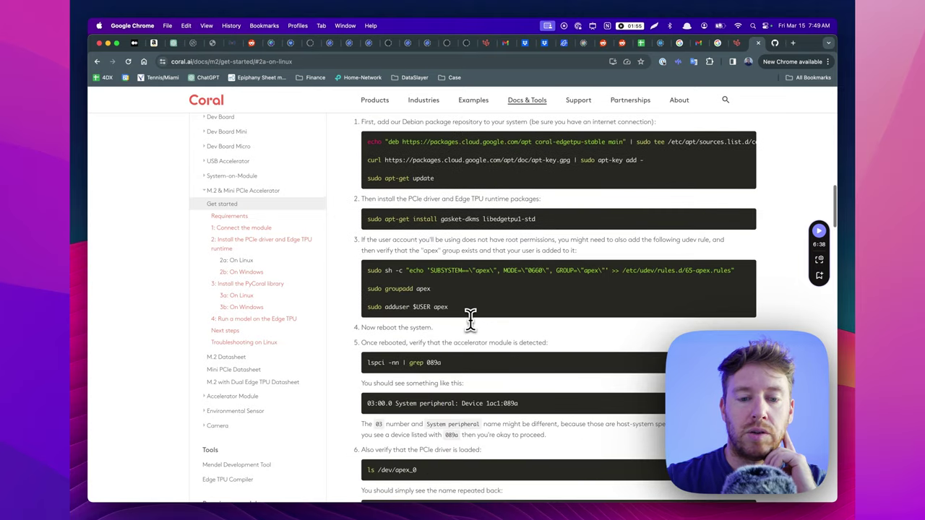
scroll(469, 377, down, 2)
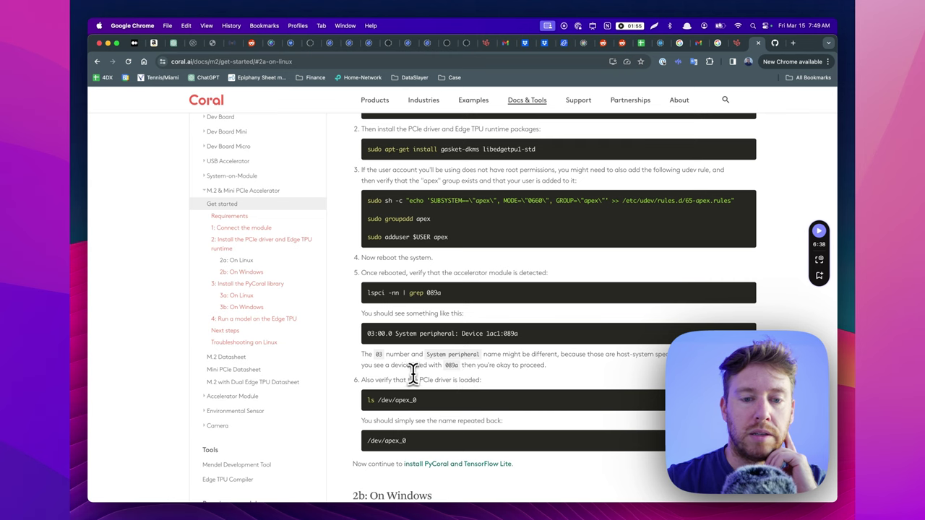
scroll(413, 373, up, 3)
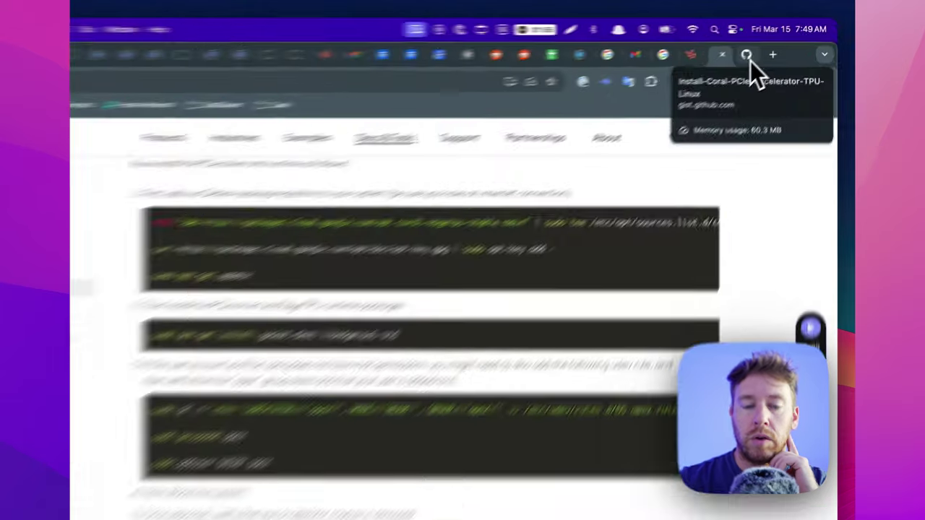
View the raw text of the Coral install script from its gist.
click(775, 44)
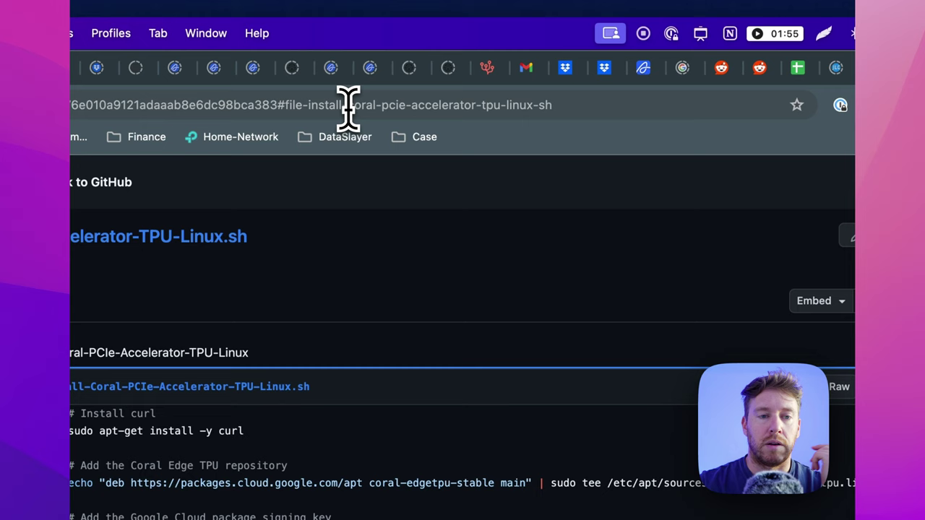
click(348, 109)
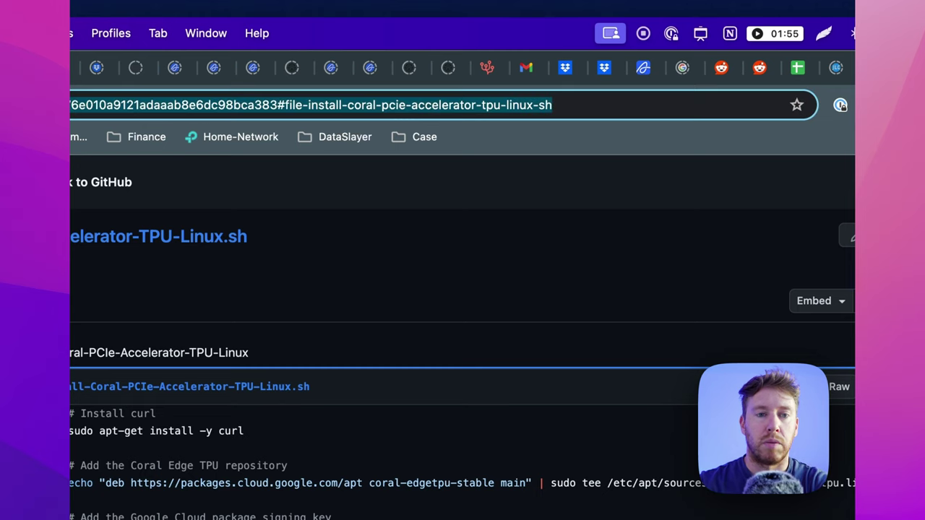
click(838, 386)
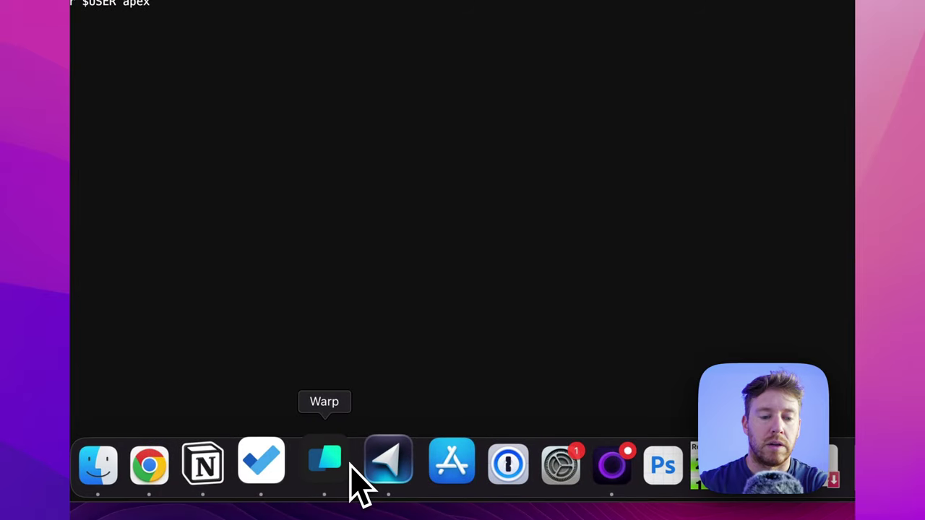
Install curl on the Debian server with apt-get install.
click(336, 466)
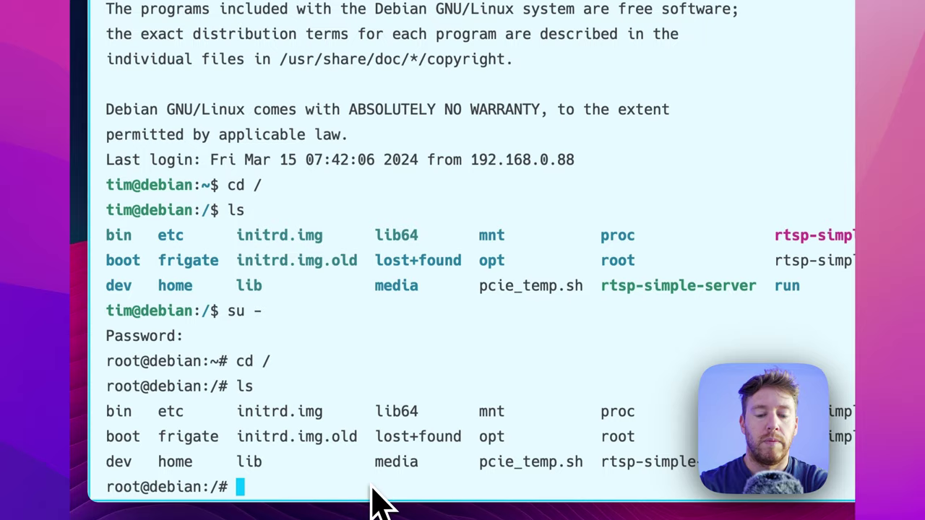
text(curl )
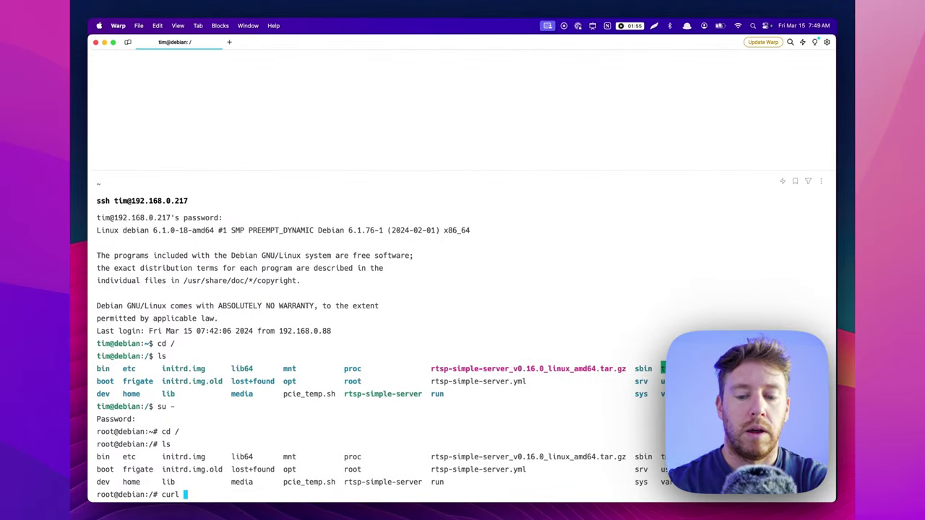
text(et instal curl)
key(Return)
text(apt-get install)
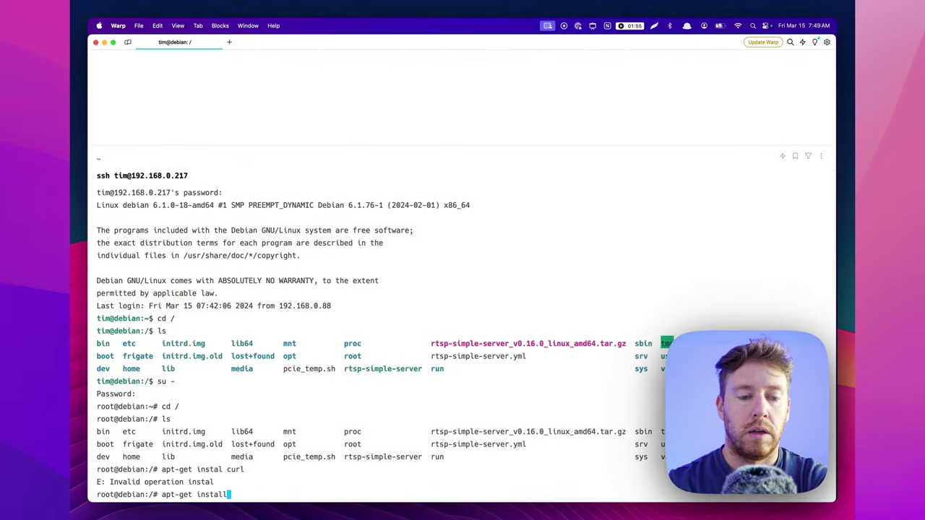
key(Return)
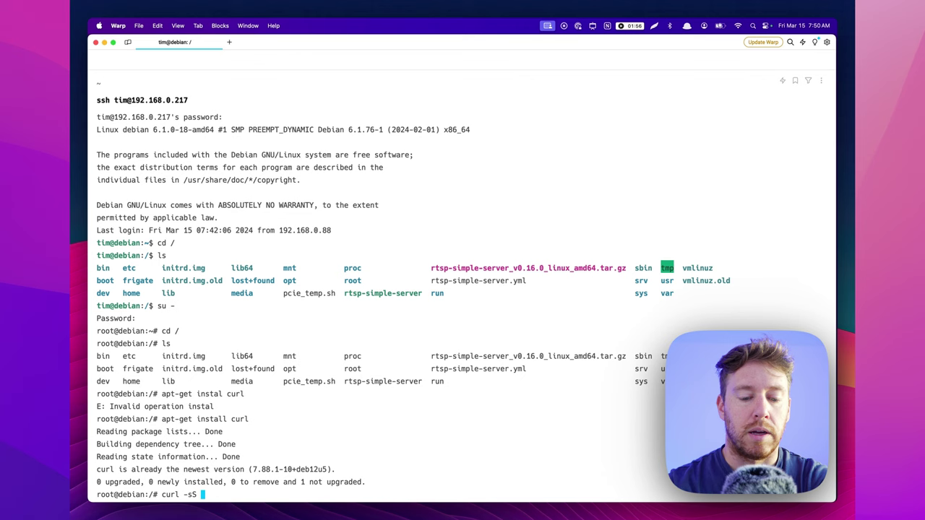
Run the Coral install script with curl -sS <gist URL> | bash.
text(curl -sS)
key(super+v)
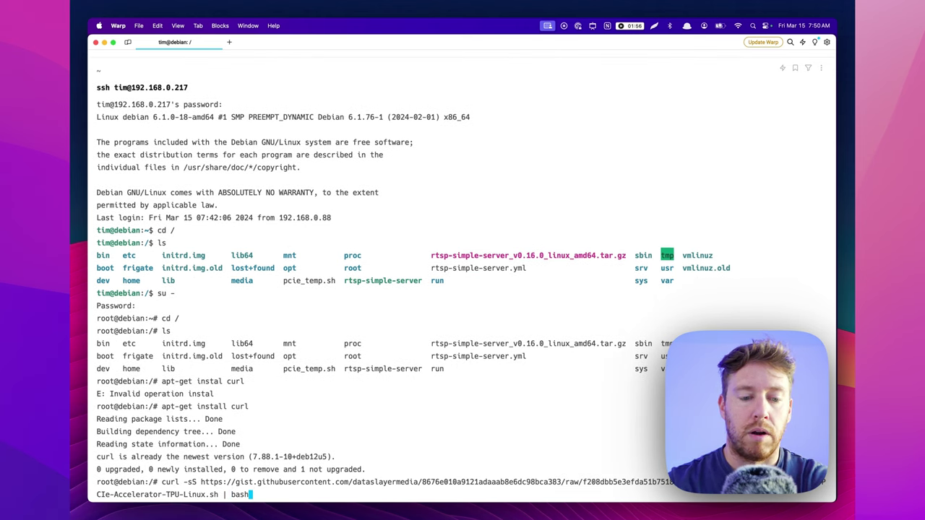
text(| bash)
key(Return)
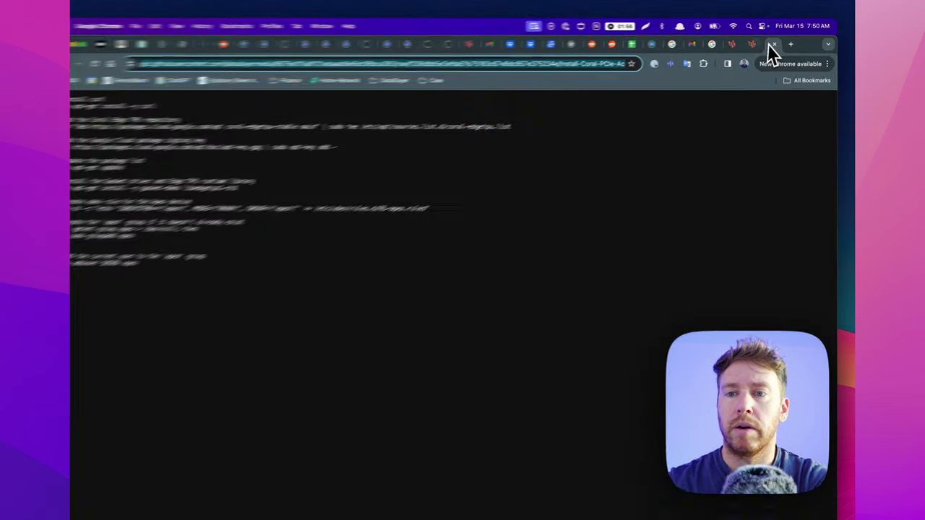
Run lspci -nn | grep 089a from the Coral docs, then shutdown now on the server.
click(777, 43)
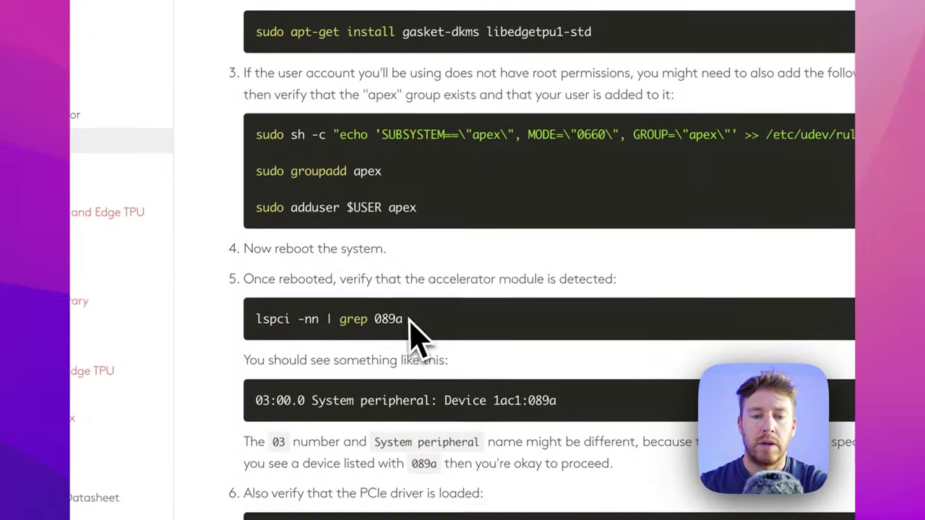
drag(395, 327, 246, 329)
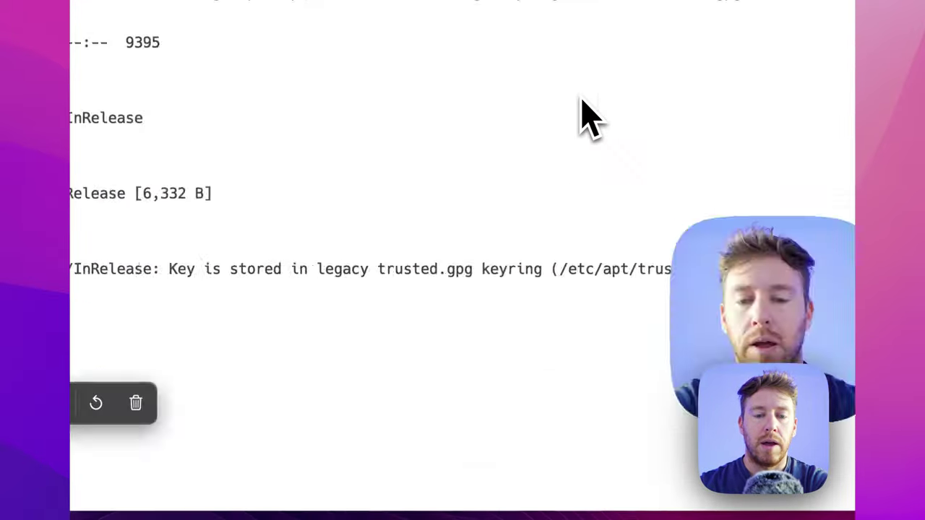
text(lspci -nn | grep 089a)
key(Return)
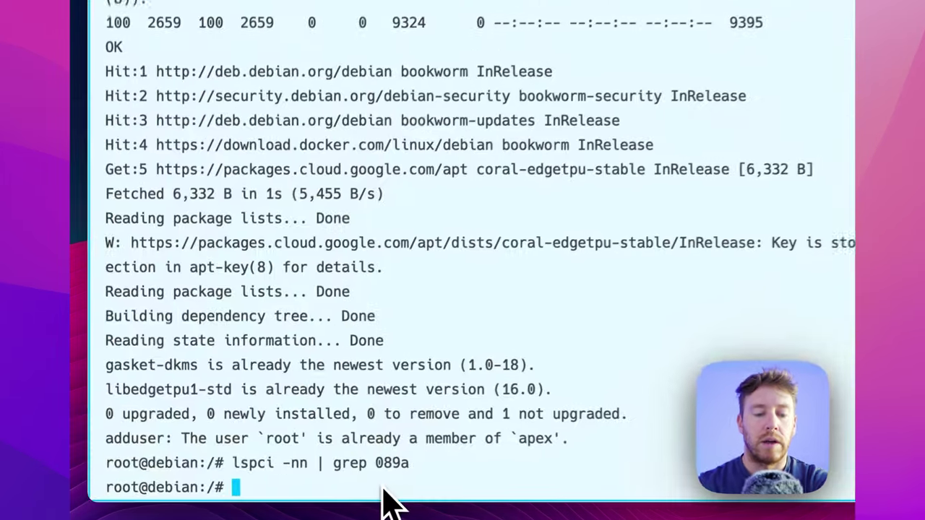
text(shutdown )
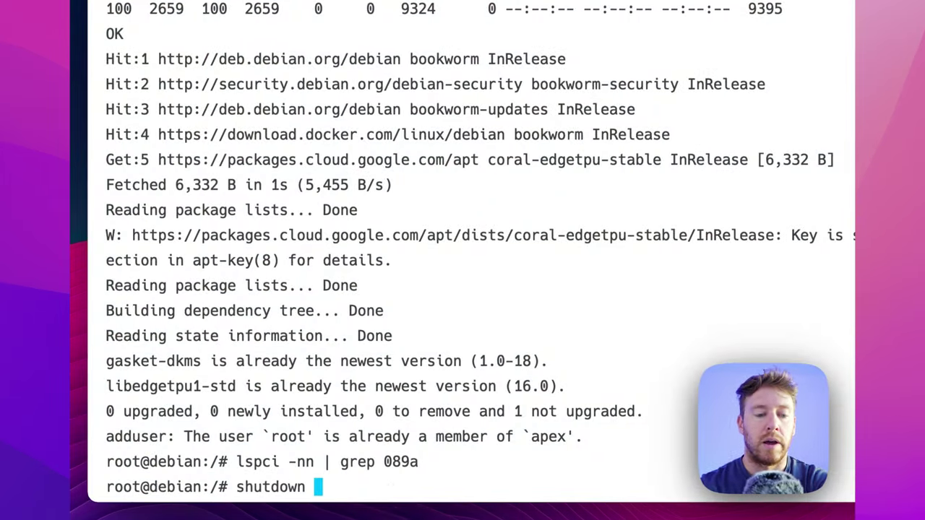
text(now)
key(Return)
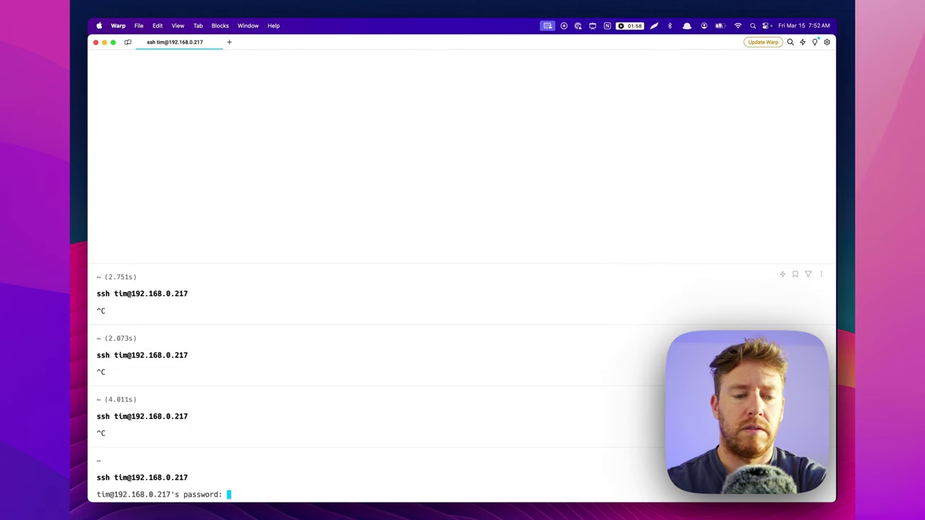
Log back into the server with the password and become root via su -.
key(Return)
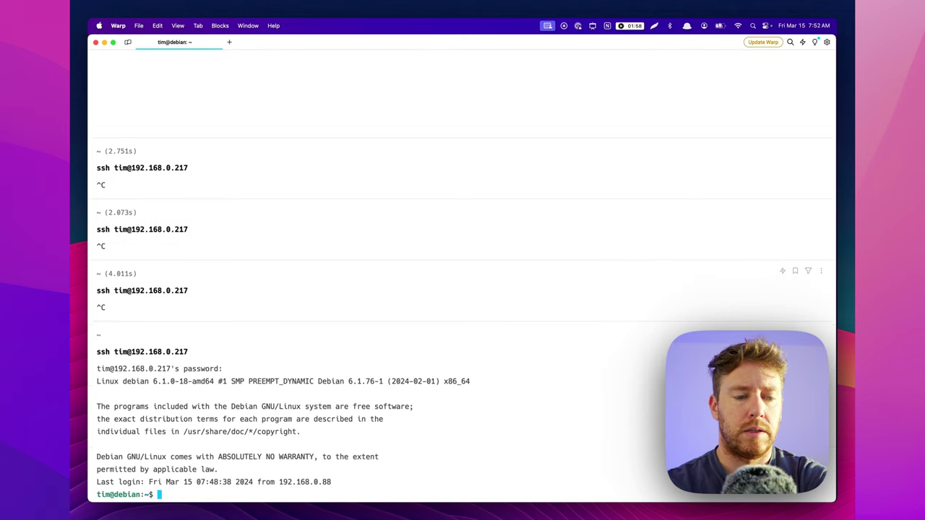
text(su -)
key(Return)
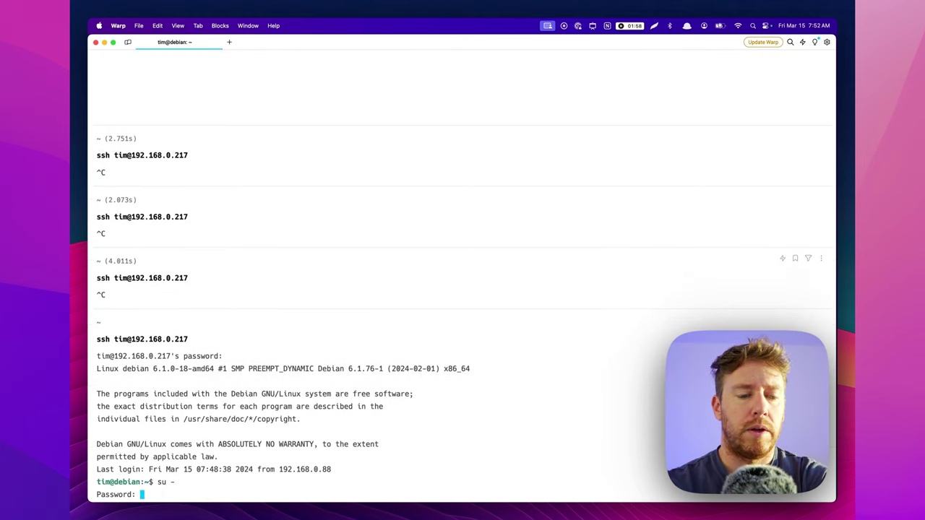
key(Return)
Run cd / and ls, showing frigate, pcie_temp.sh and rtsp-simple-server.
text(cd /)
key(Return)
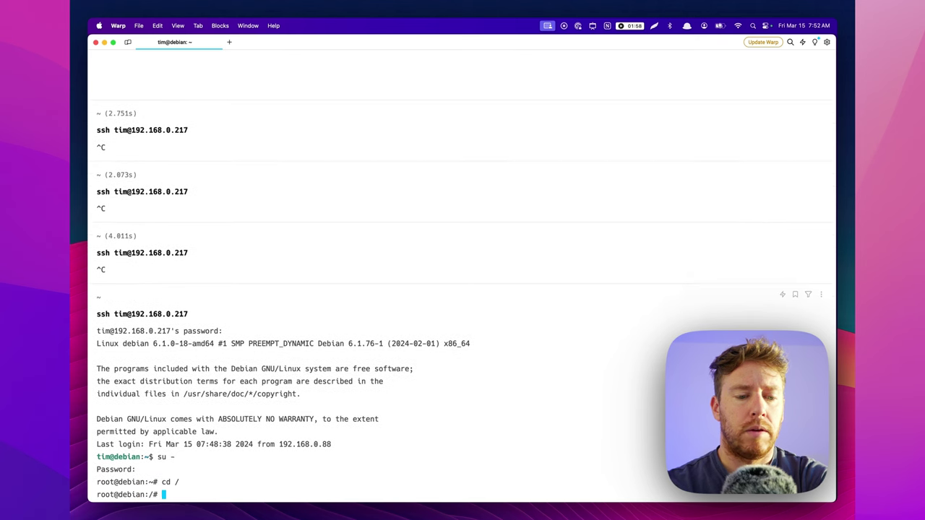
text(ls)
key(Return)
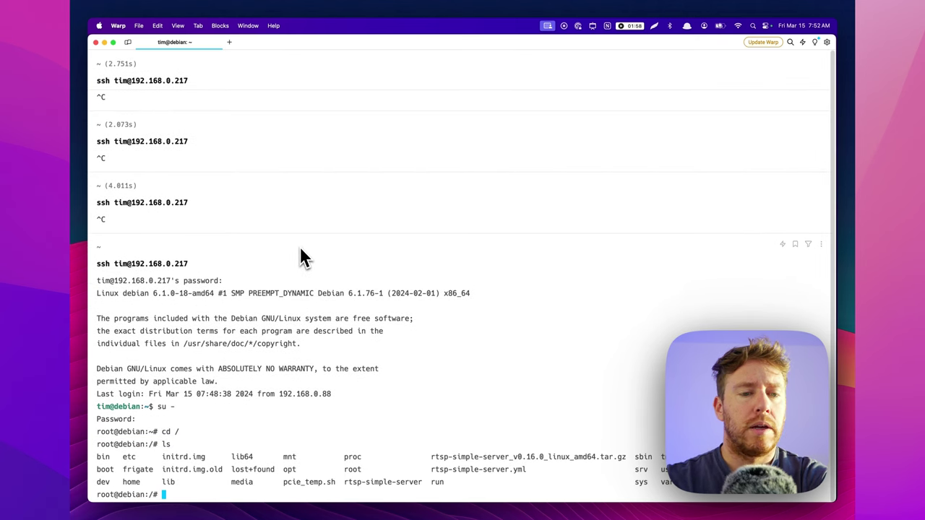
Copy lspci -nn | grep 089a from the Coral docs and run it, listing both Edge TPUs.
key(super+Tab)
scroll(433, 239, down, 2)
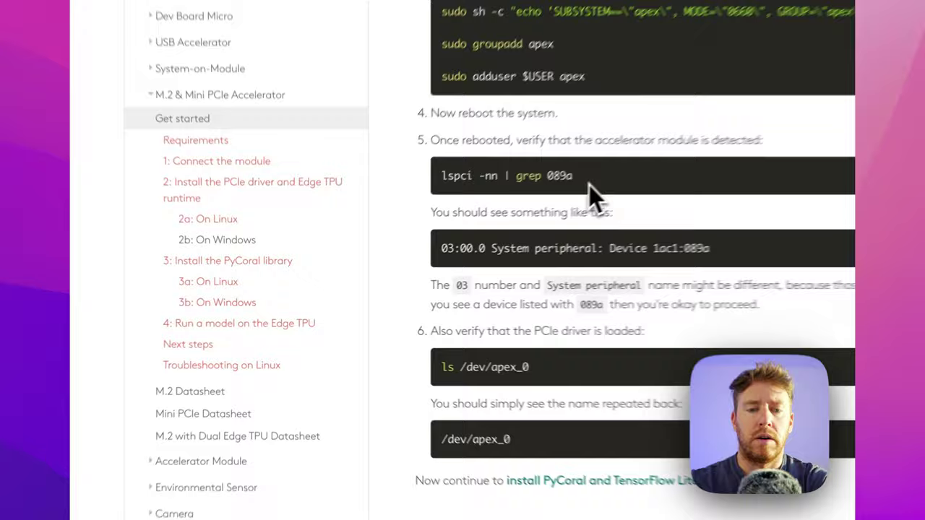
drag(455, 245, 364, 236)
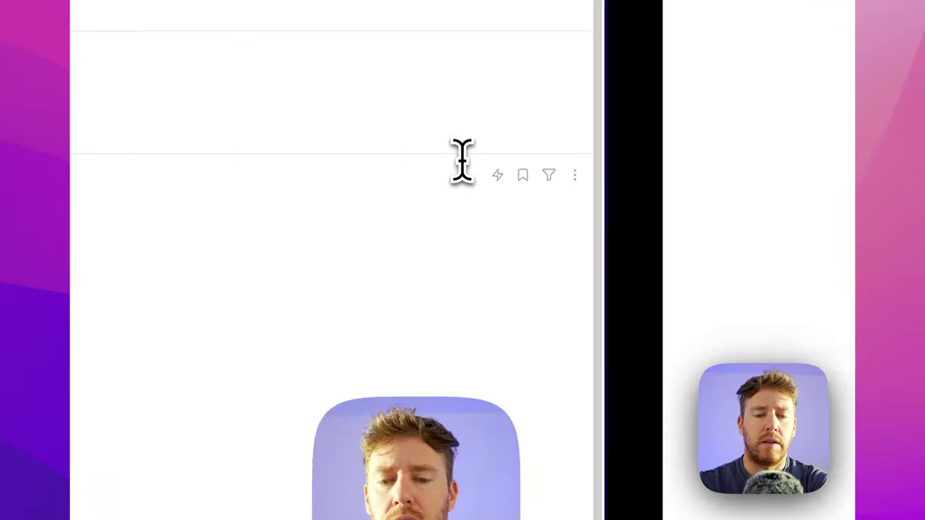
text(lspci -nn | grep 089a)
key(Return)
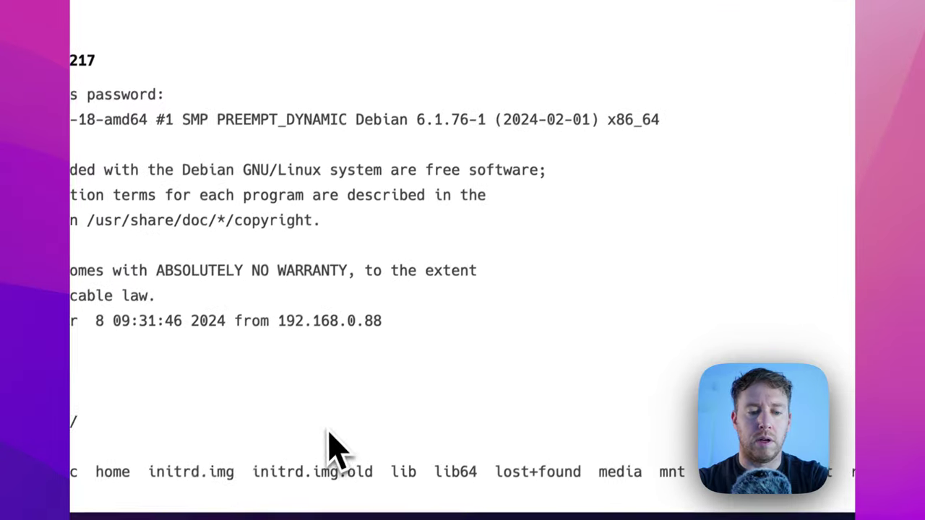
text(lspci -nn | grep 089a)
key(Return)
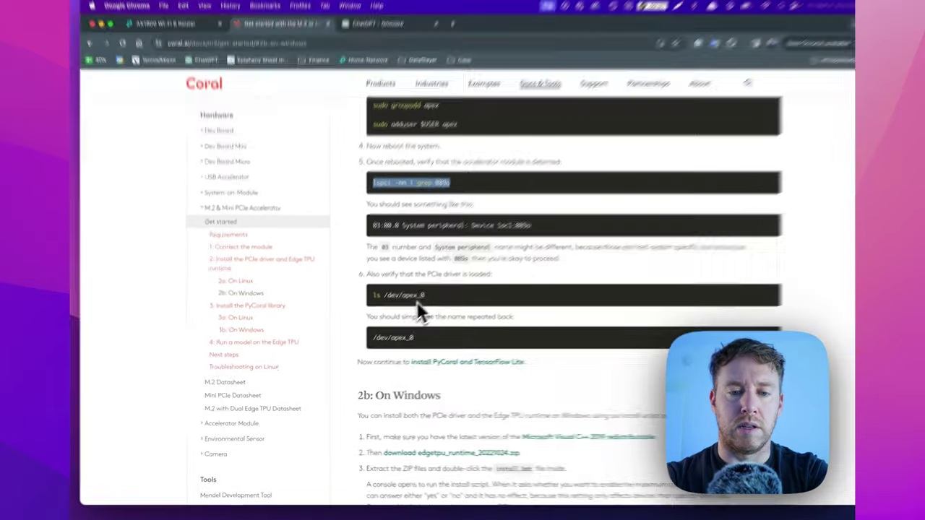
Run ls /dev/apex_* to confirm /dev/apex_0 and /dev/apex_1 exist.
drag(418, 303, 367, 302)
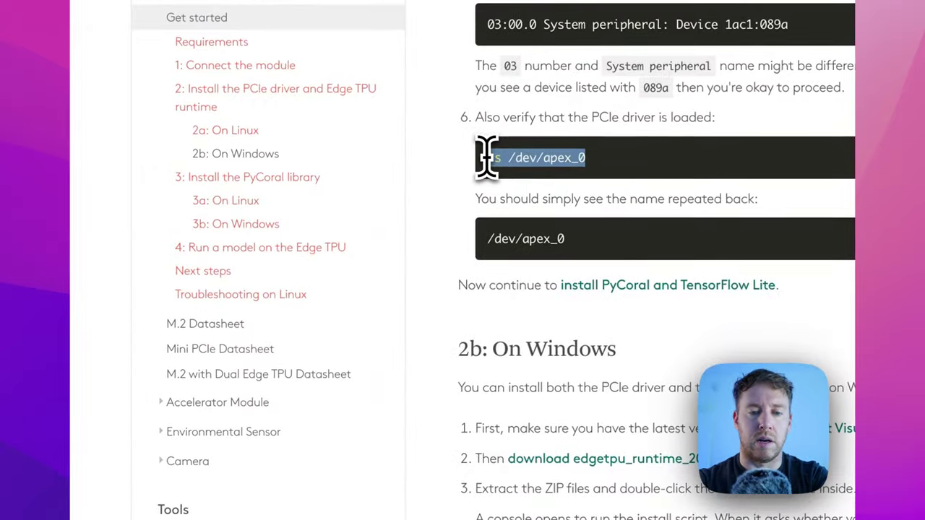
key(super+Tab)
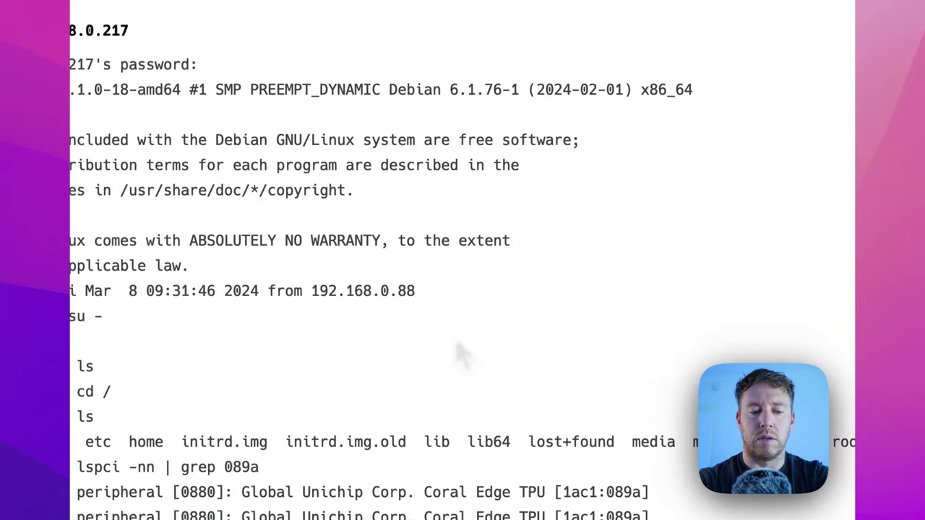
key(Return)
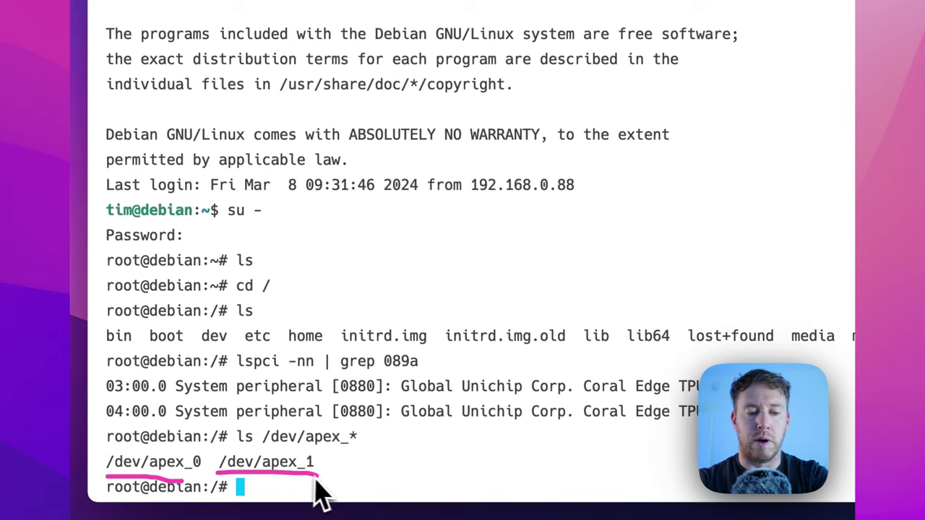
scroll(371, 475, right, 5)
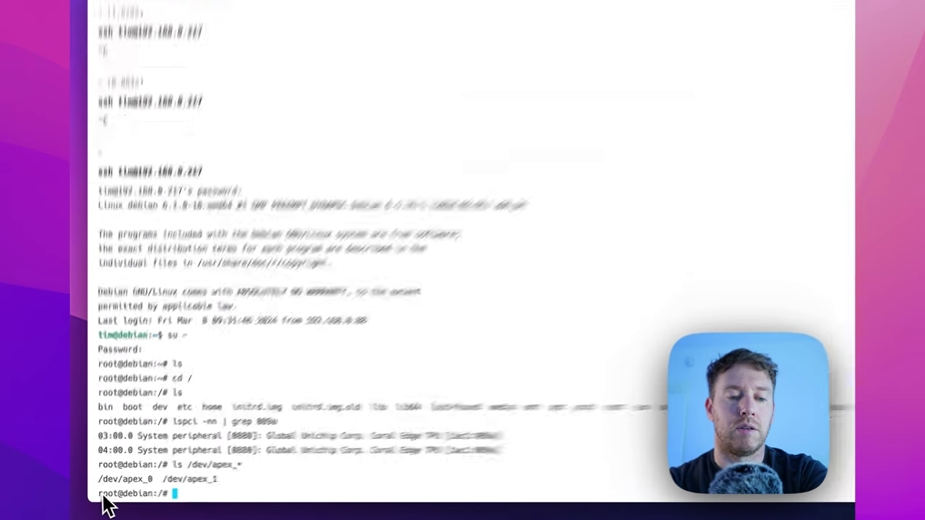
drag(96, 490, 144, 493)
drag(234, 485, 338, 486)
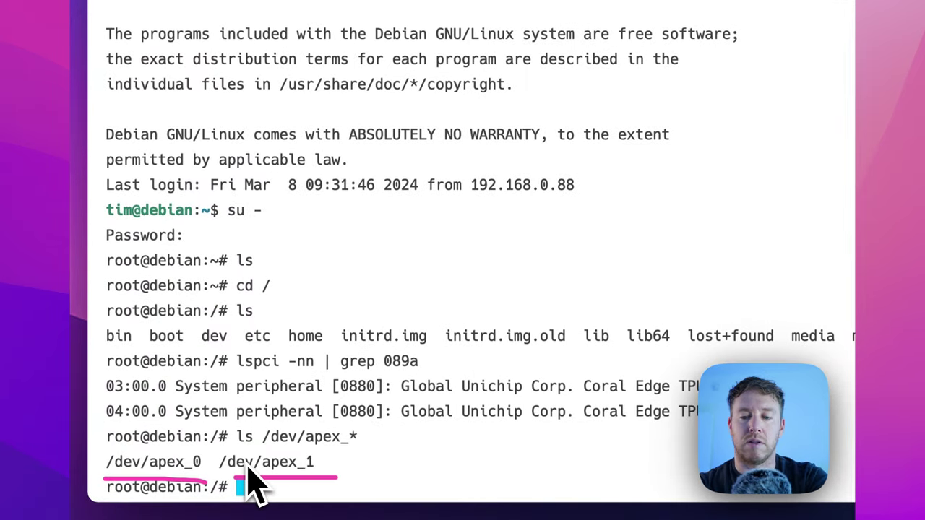
Copy the apt-get install docker-ce command from the Notion guide, run it, and confirm with y.
key(Escape)
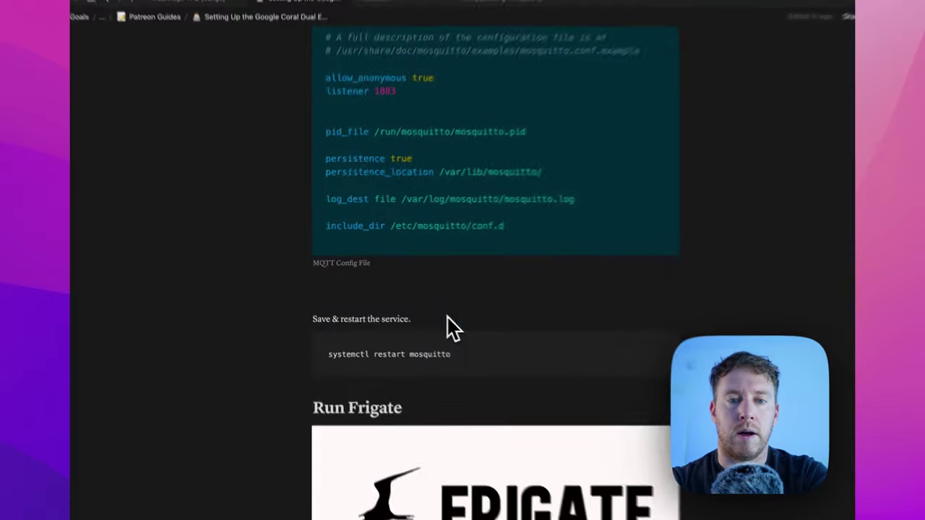
scroll(462, 289, up, 10)
scroll(422, 308, up, 8)
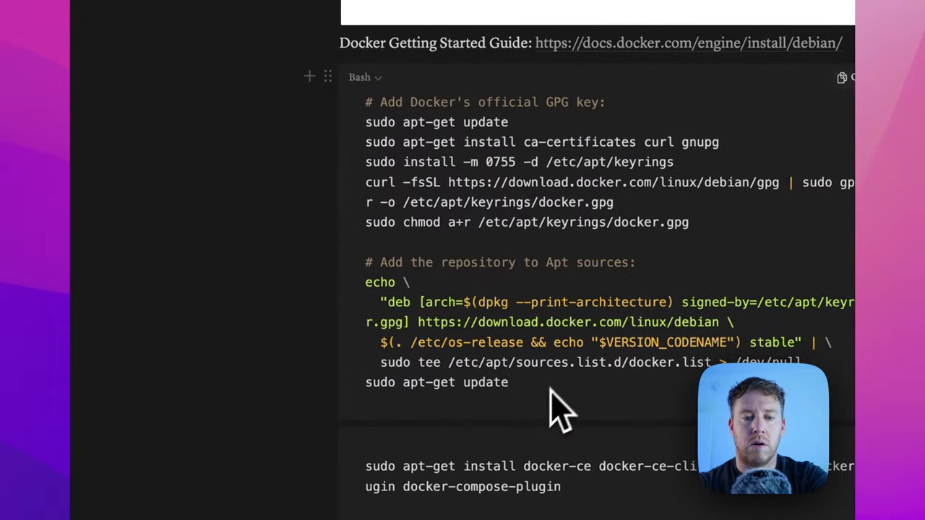
click(407, 346)
drag(534, 392, 362, 109)
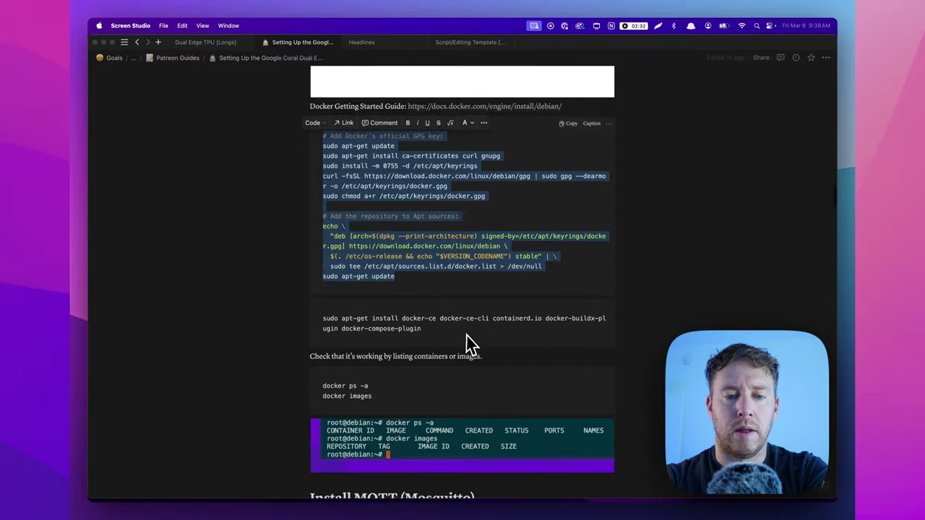
scroll(462, 332, down, 3)
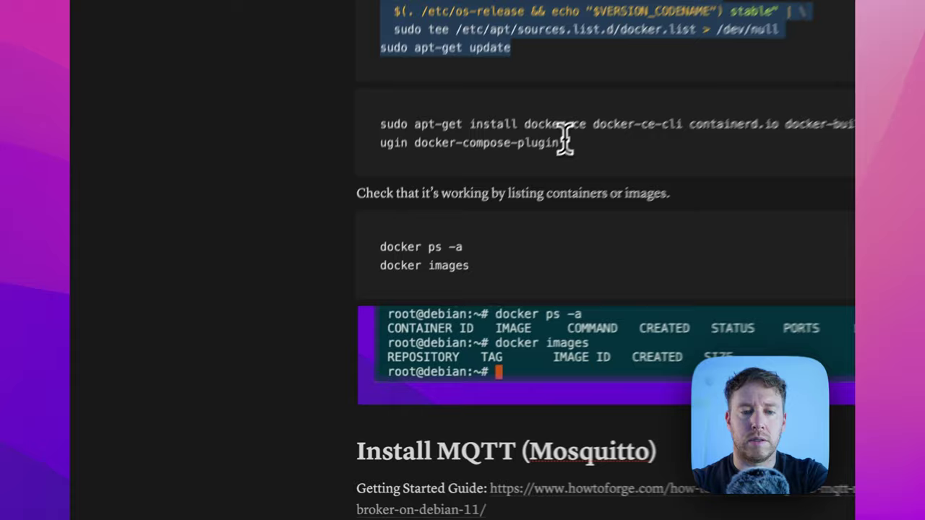
triple_click(400, 124)
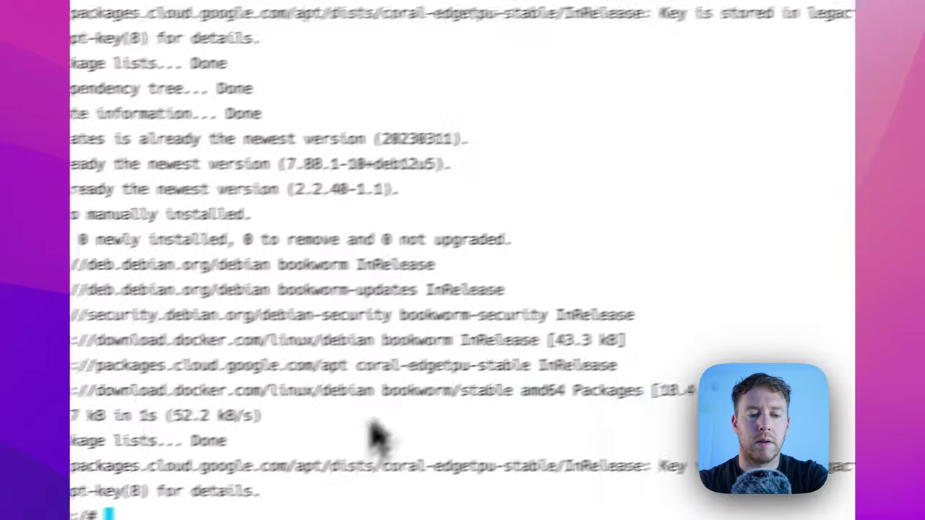
text(sudo apt-get install docker-ce docker-ce-cli containerd.io docker-buildx-plugin docker-compose-plugin)
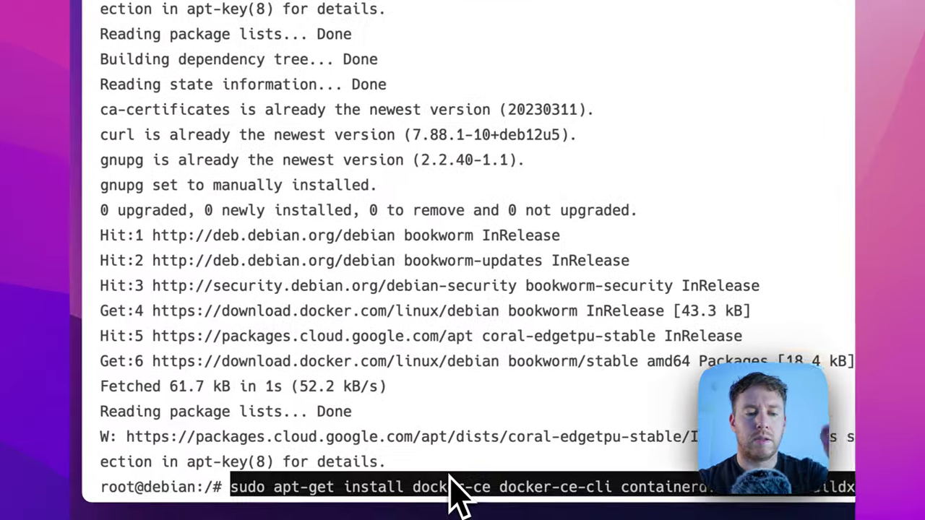
key(Return)
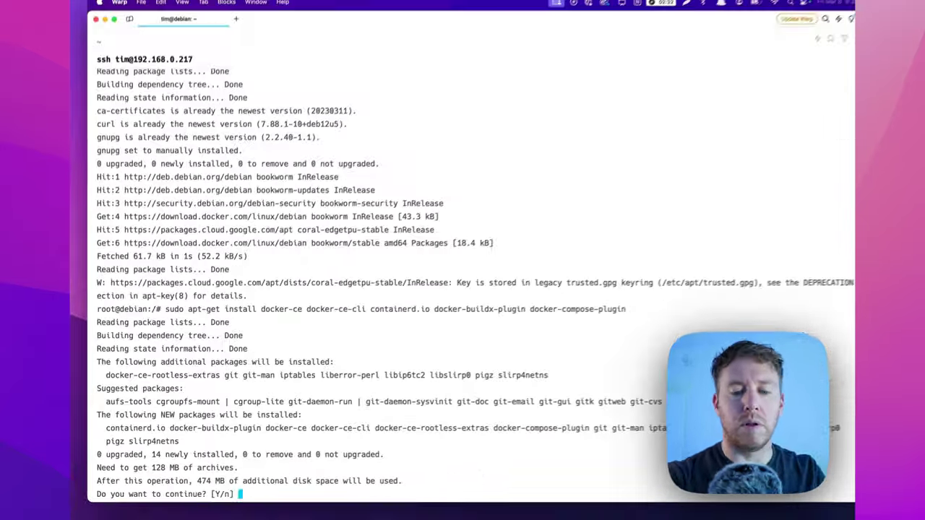
text(y)
key(Return)
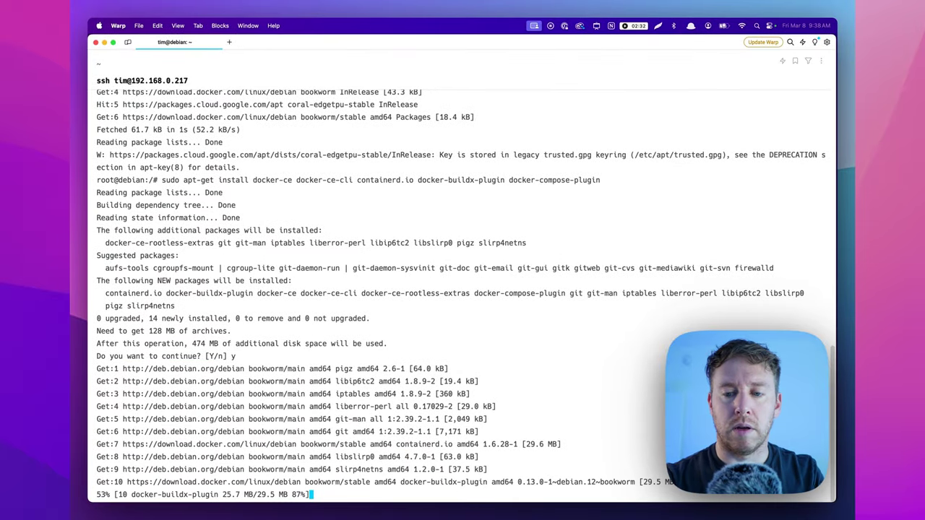
Run docker images and docker ps -a, both returning empty lists.
text(d)
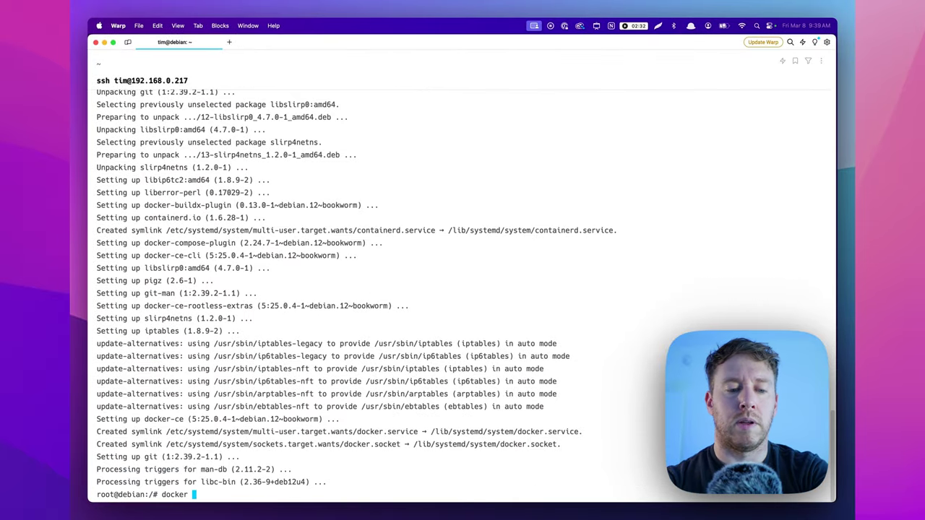
text(ocker images)
key(Return)
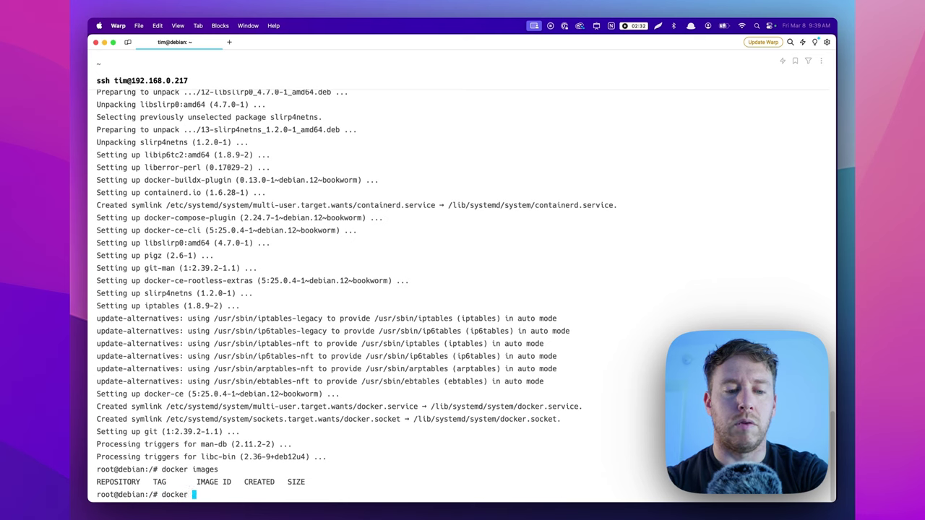
key(Return)
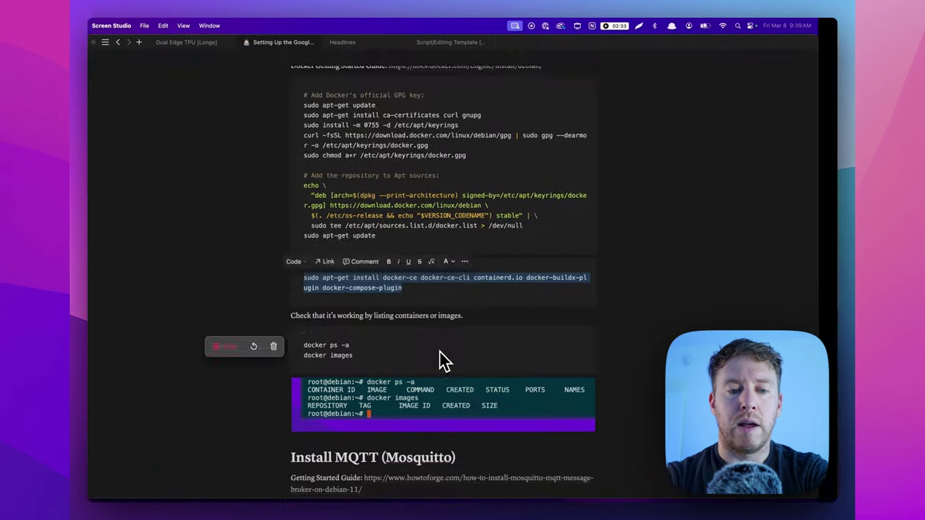
Copy and run 'sudo apt install mosquitto mosquitto-clients' from the Notion notes.
scroll(445, 359, down, 5)
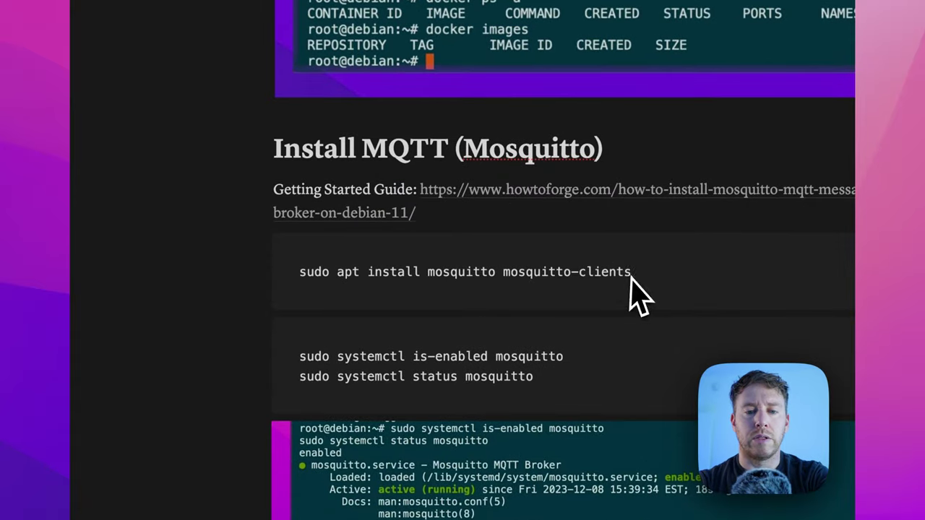
drag(643, 273, 293, 279)
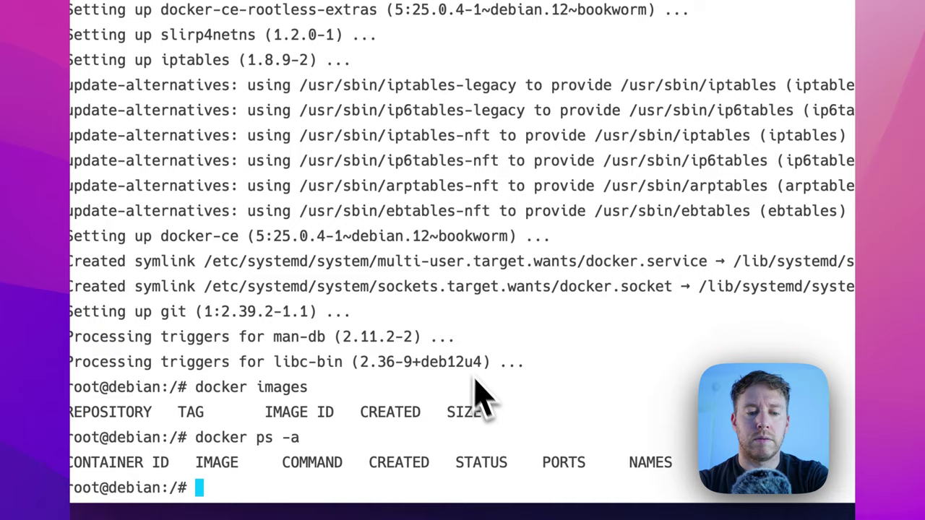
text(sudo apt install mosquitto mosquitto-clients)
key(Return)
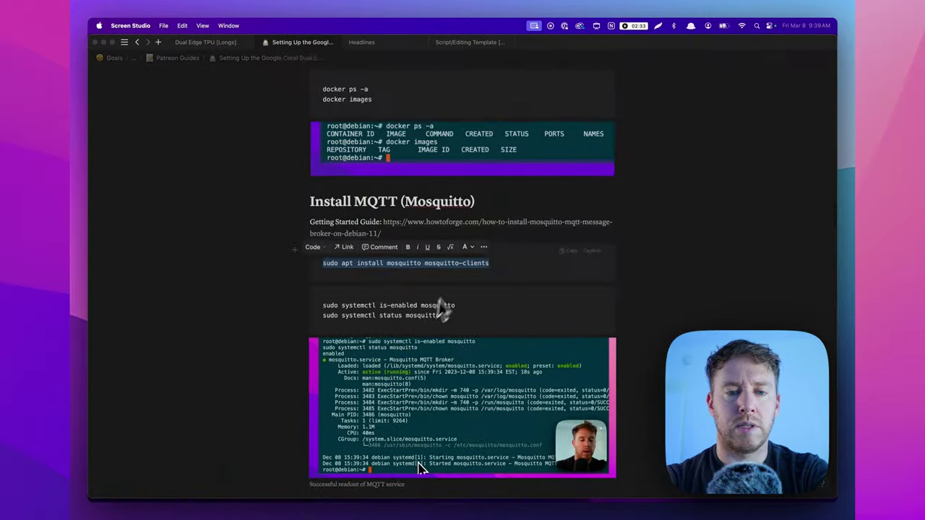
Run the two systemctl checks, showing Mosquitto enabled and active (running).
scroll(454, 283, down, 2)
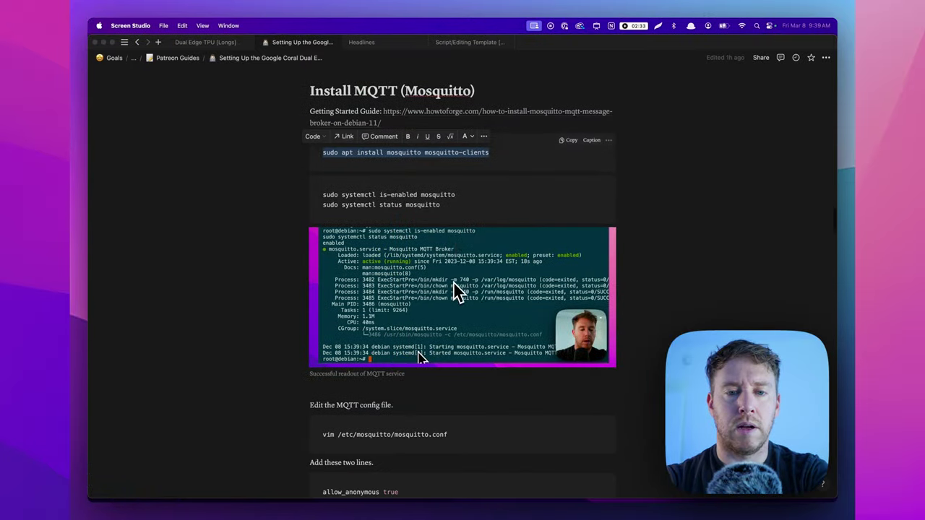
drag(532, 156, 322, 147)
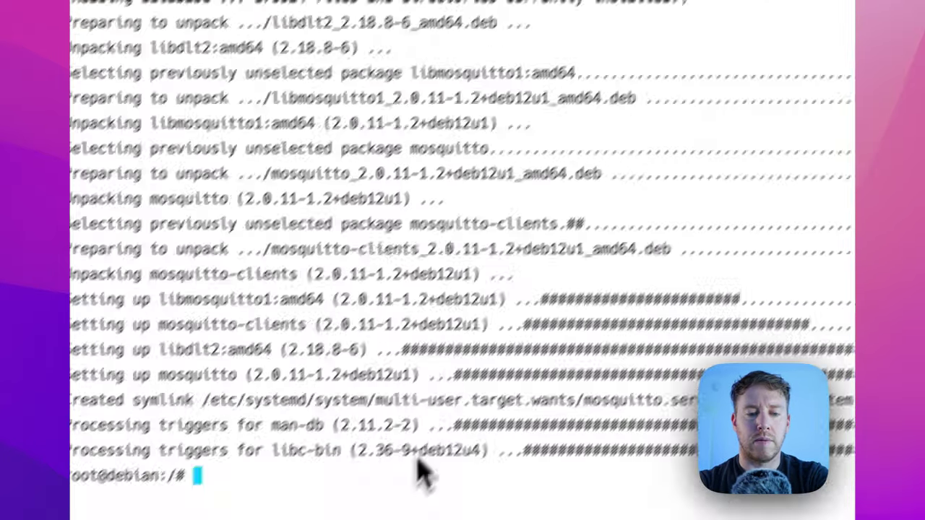
text(sudo systemctl is-enabled mosquitto sudo systemctl status mosquitto)
key(Return)
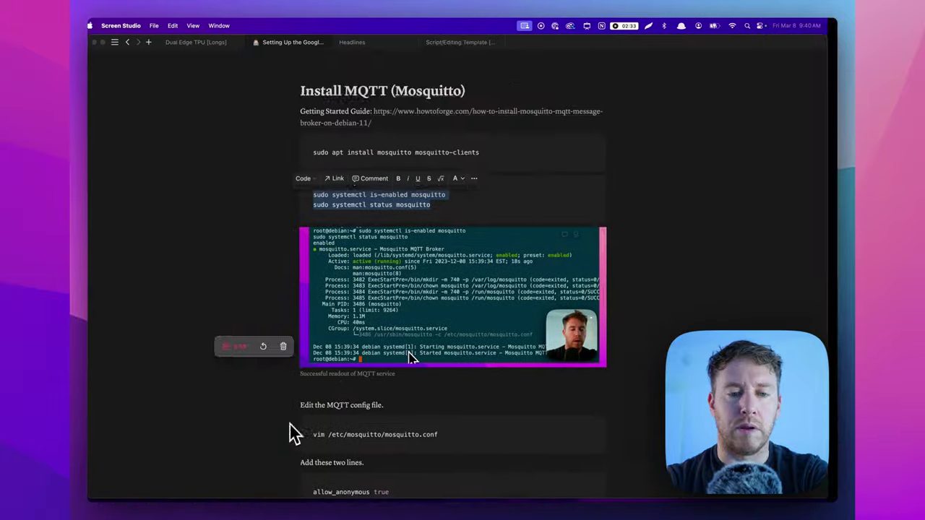
Install vim on the server with apt-get install vim.
scroll(361, 390, down, 3)
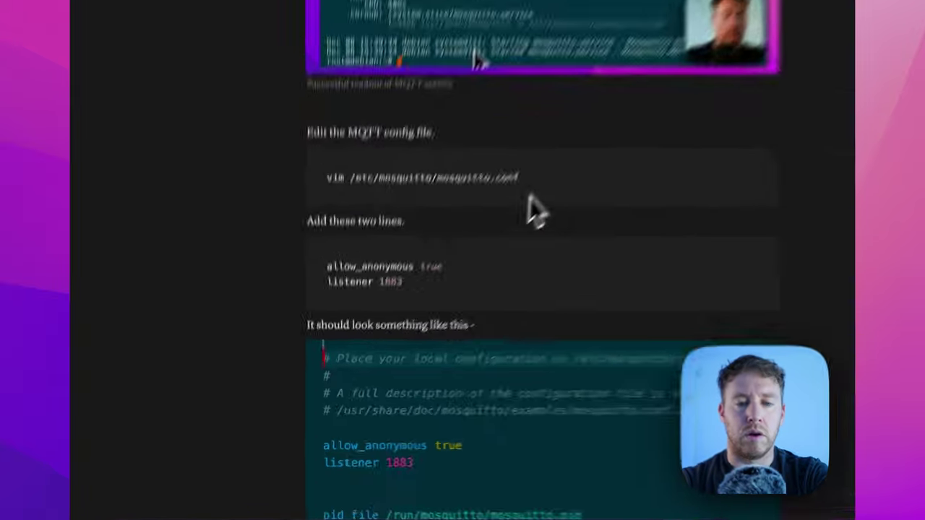
drag(615, 103, 352, 94)
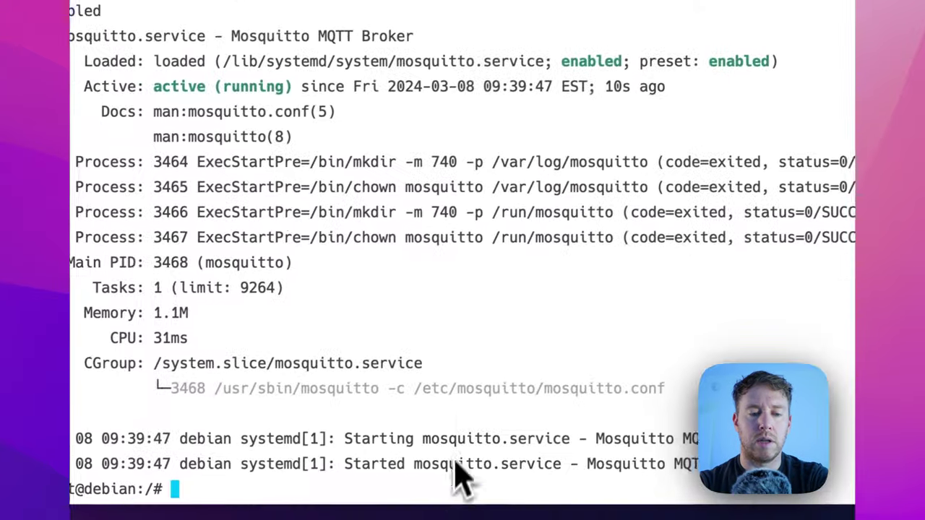
text(vim /etc/mosquitto/mosquitto.conf)
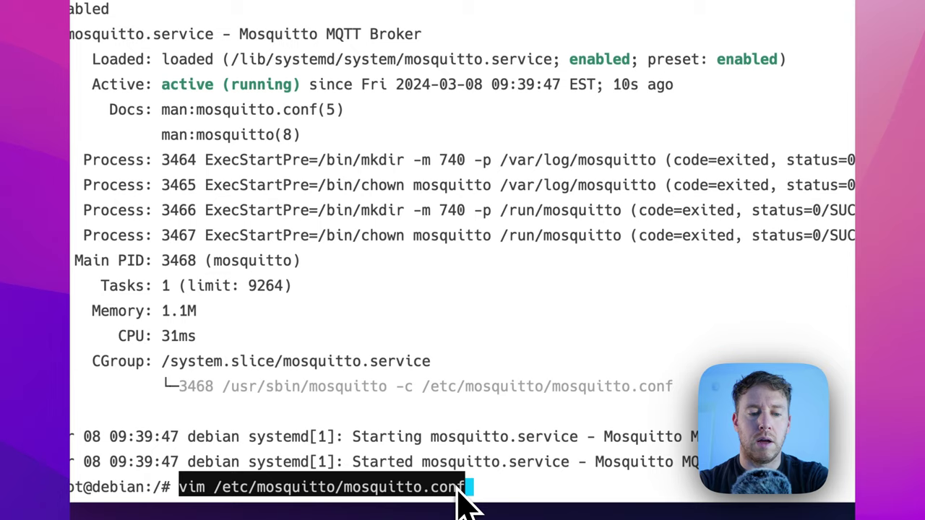
key(Return)
text(apt-get install vim)
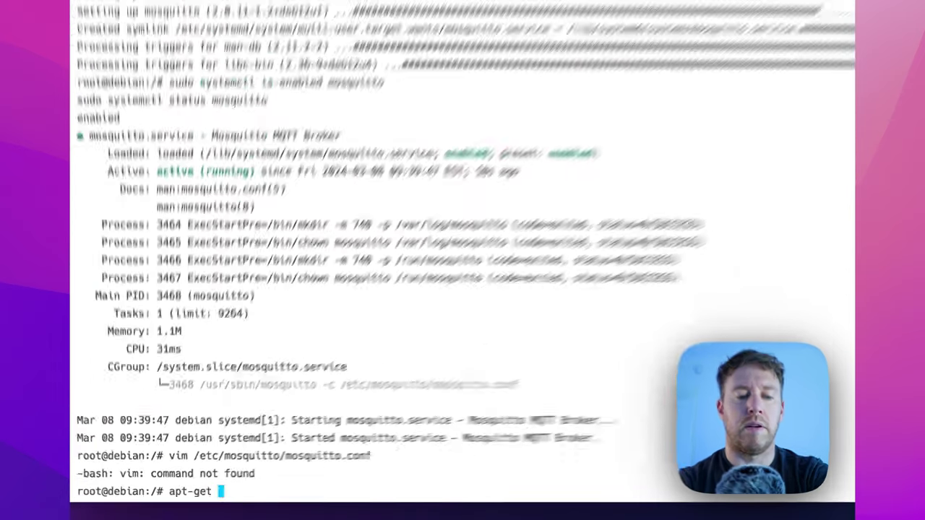
key(Return)
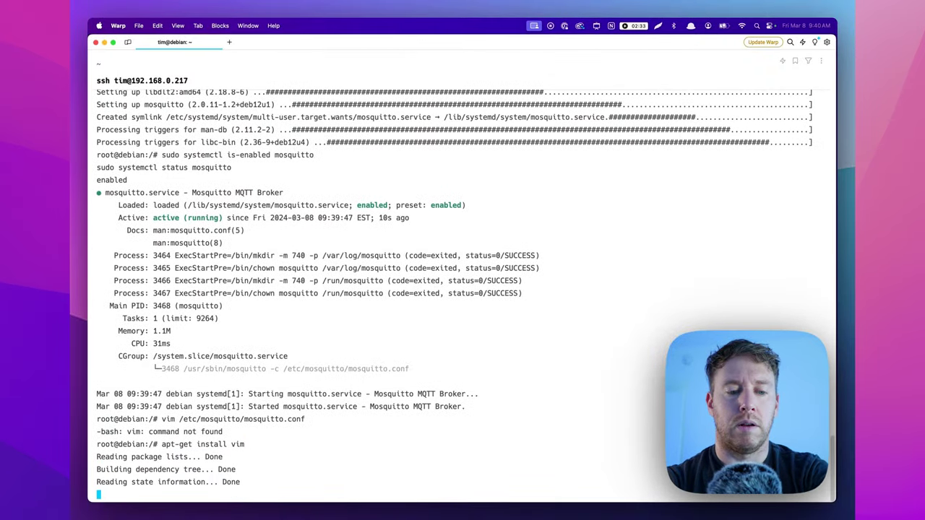
text(y)
key(Return)
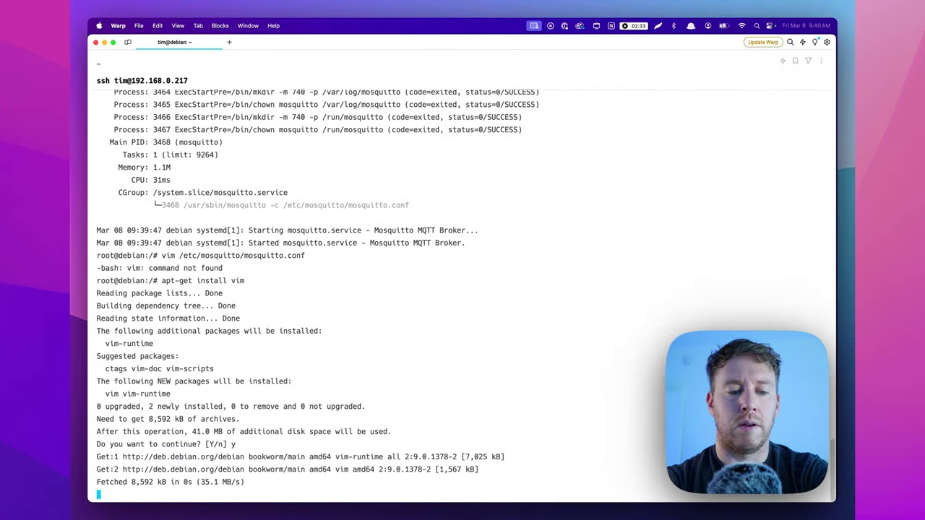
Add allow_anonymous true and listener 1883 to /etc/mosquitto/mosquitto.conf in vim and save it.
key(Up)
key(Up)
key(Return)
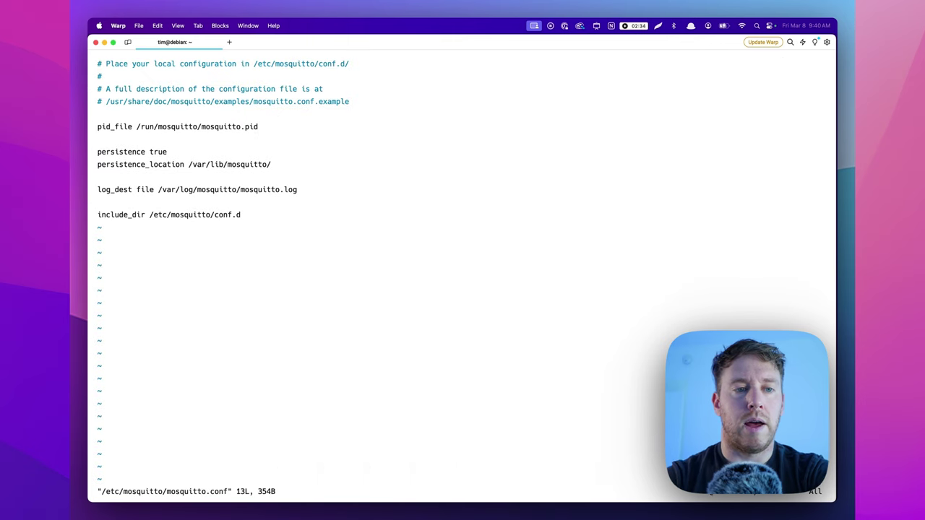
key(Return)
key(Return)
key(Return)
key(Return)
key(Return)
key(Up)
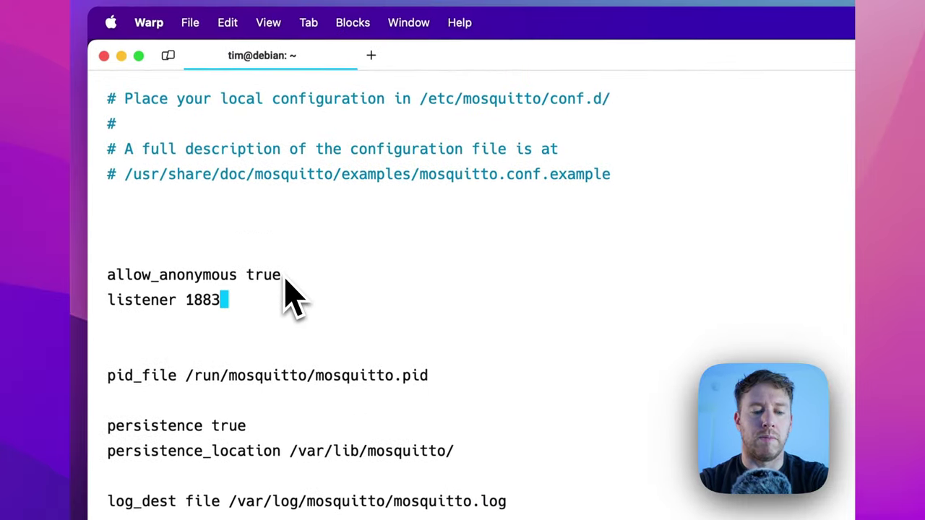
key(Escape)
text(:wq)
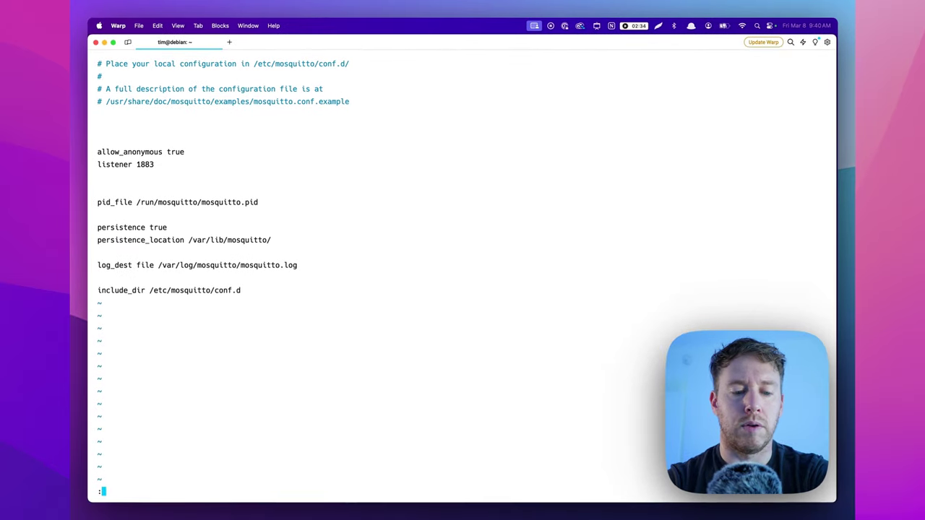
key(Return)
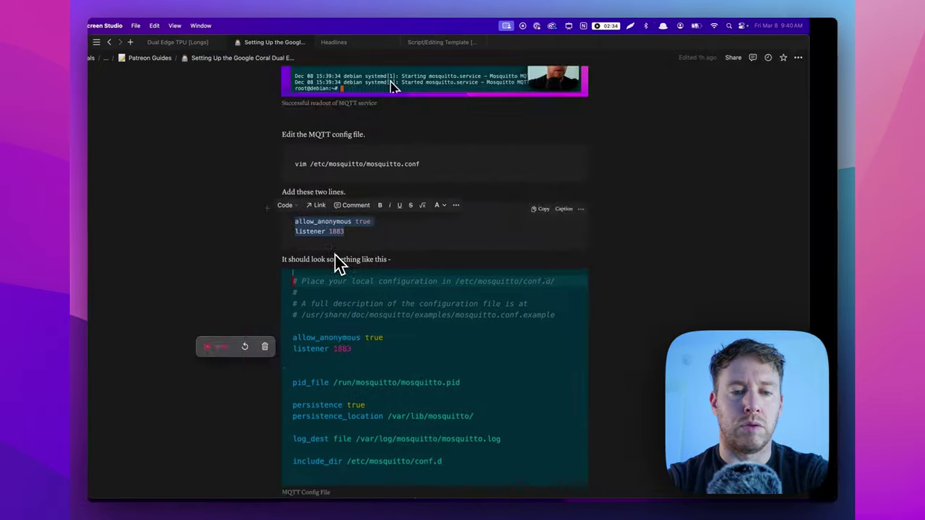
scroll(385, 309, down, 3)
scroll(386, 309, down, 1)
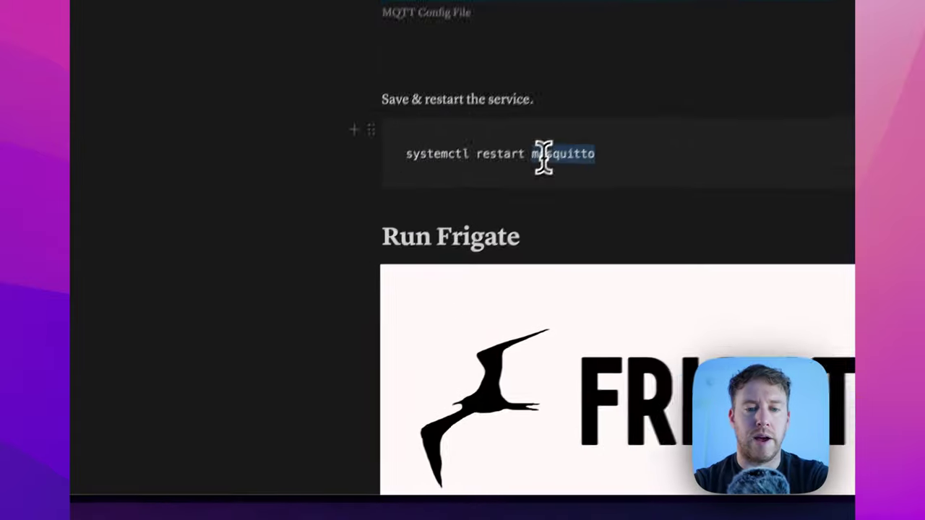
triple_click(394, 313)
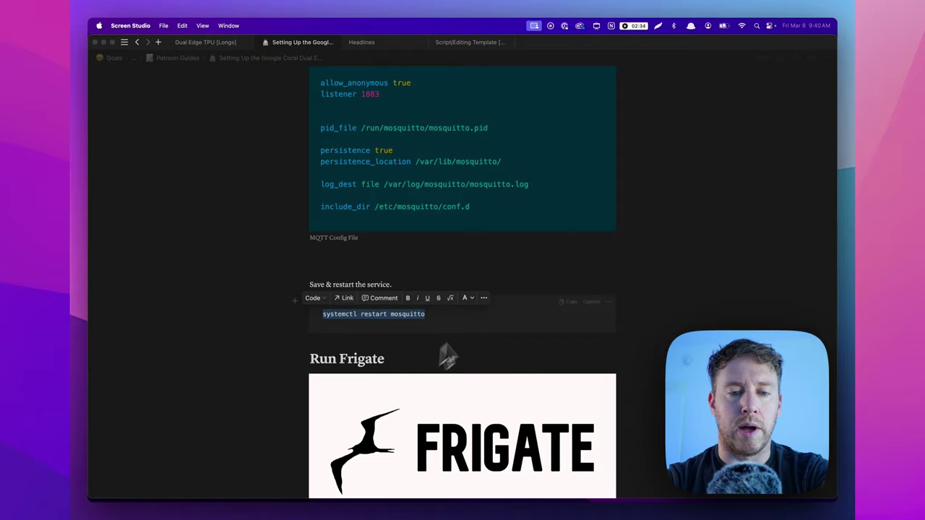
Put Notion's cd /, mkdir frigate, cd /frigate, touch config.yml commands at the server prompt.
scroll(498, 339, down, 5)
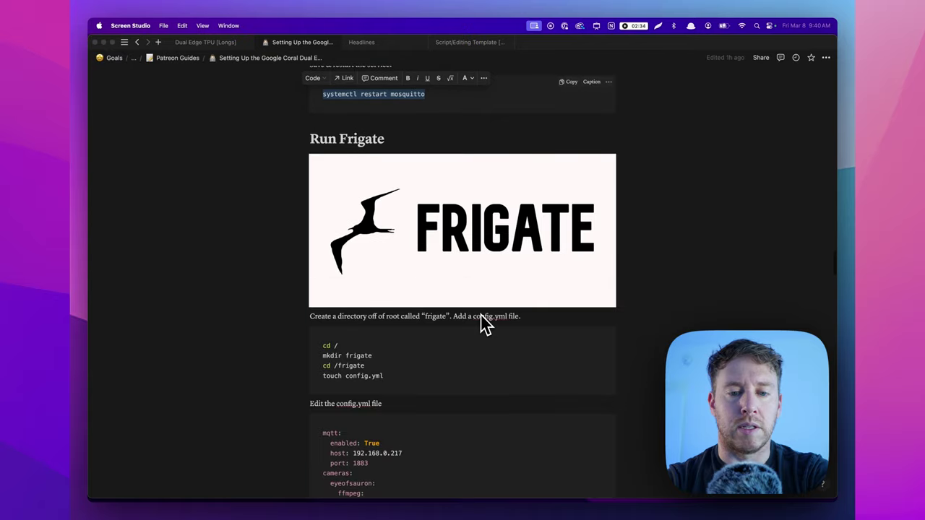
scroll(483, 324, down, 4)
scroll(485, 325, up, 4)
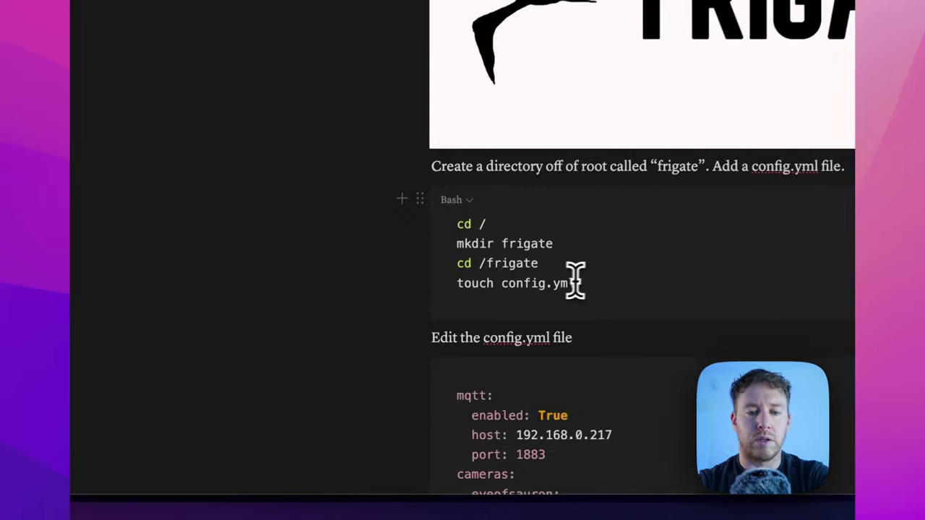
drag(575, 278, 454, 214)
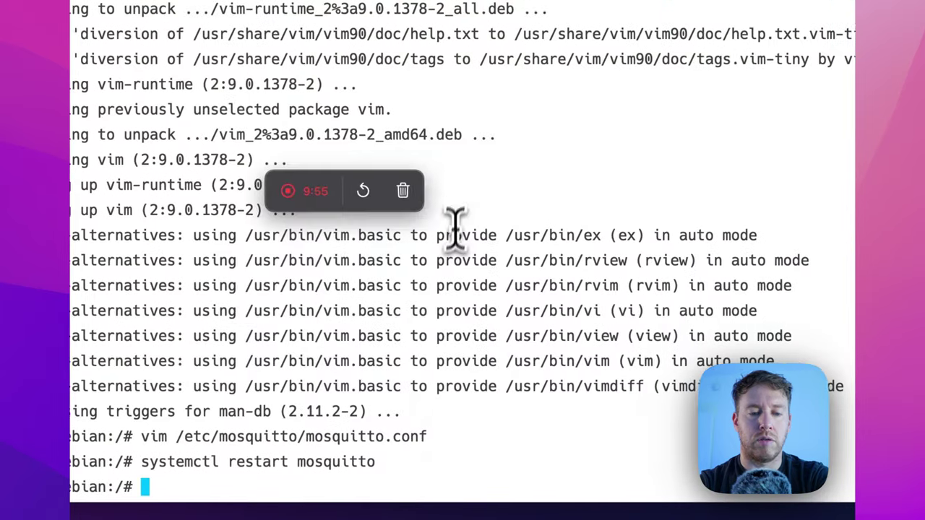
key(super+v)
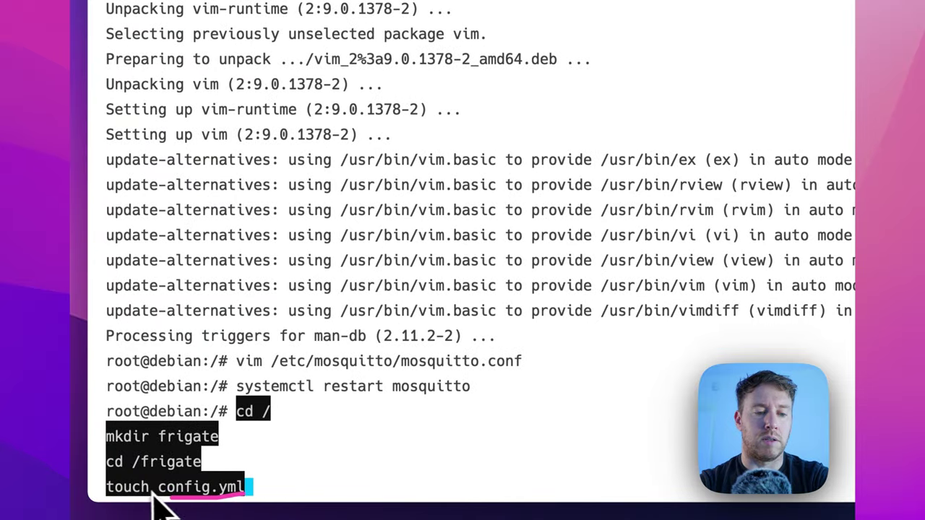
Create the /frigate folder with an empty config.yml and look up the guide's Frigate YAML.
key(Return)
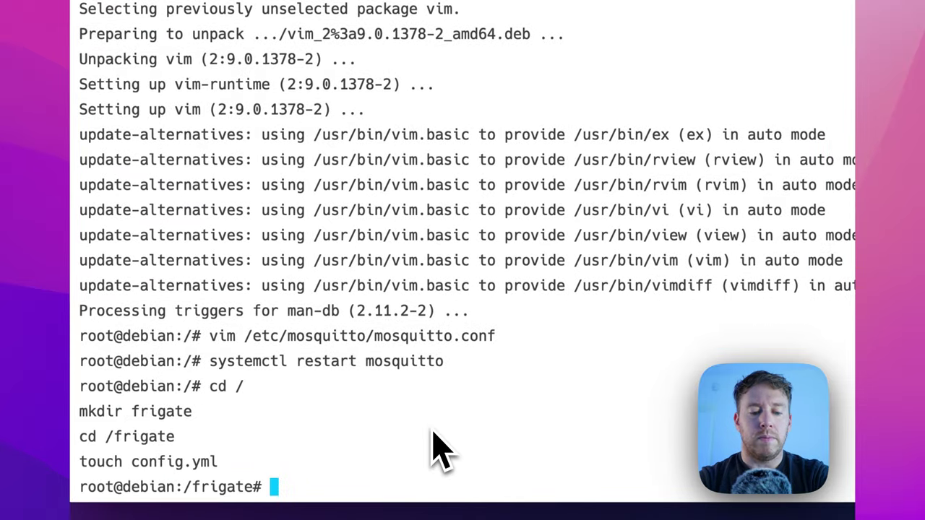
text(ls)
key(Return)
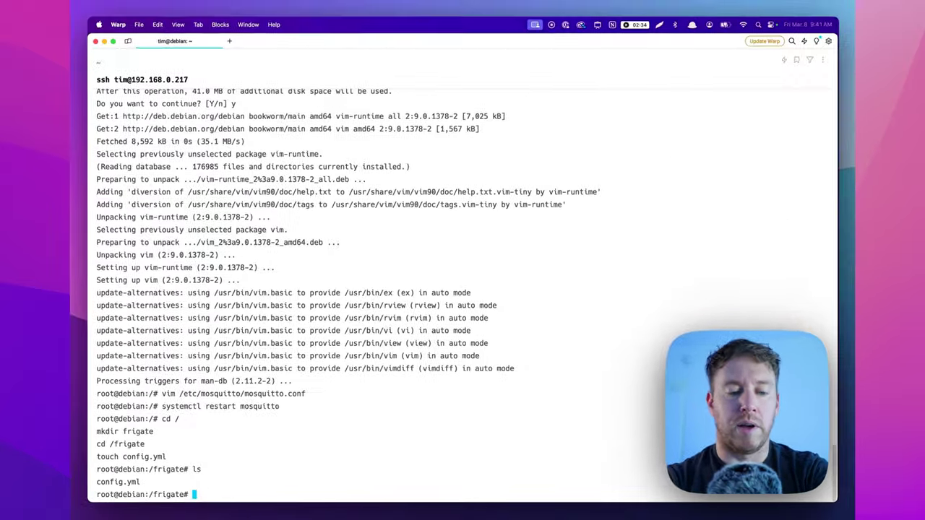
key(super+Tab)
scroll(419, 375, down, 1)
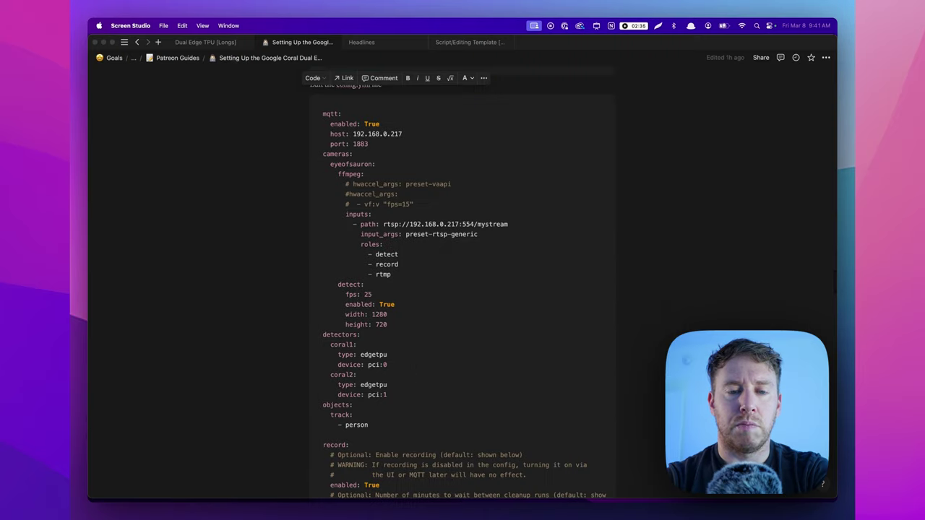
scroll(417, 376, up, 1)
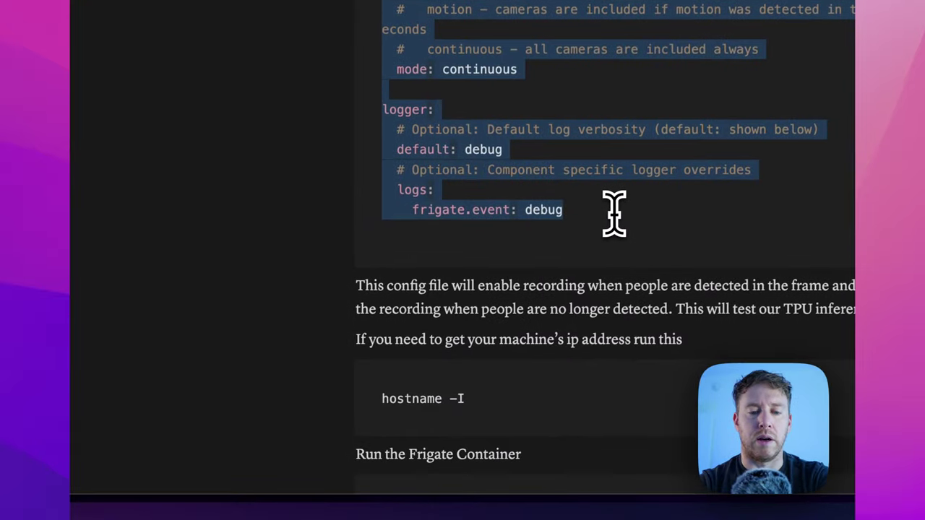
key(super+Tab)
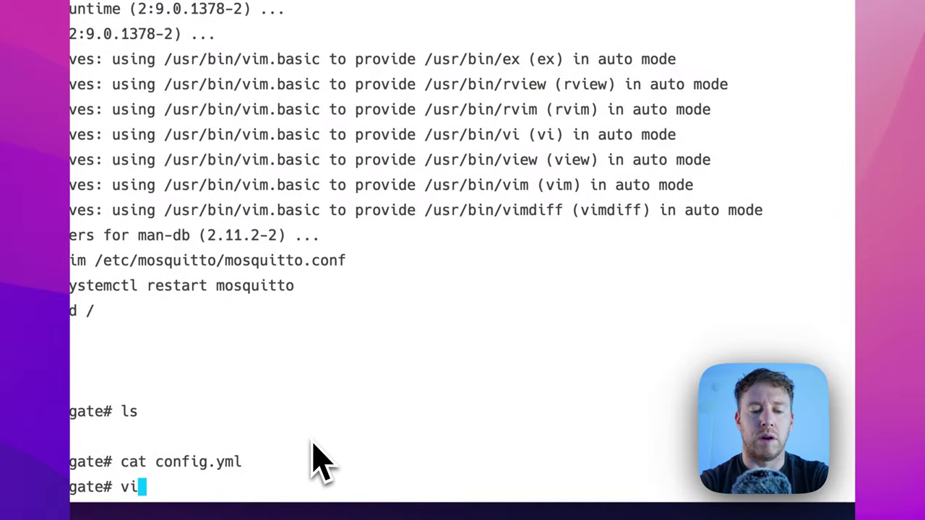
Paste the Frigate YAML configuration into config.yml in vim and save it.
text(vim config.yml)
key(Return)
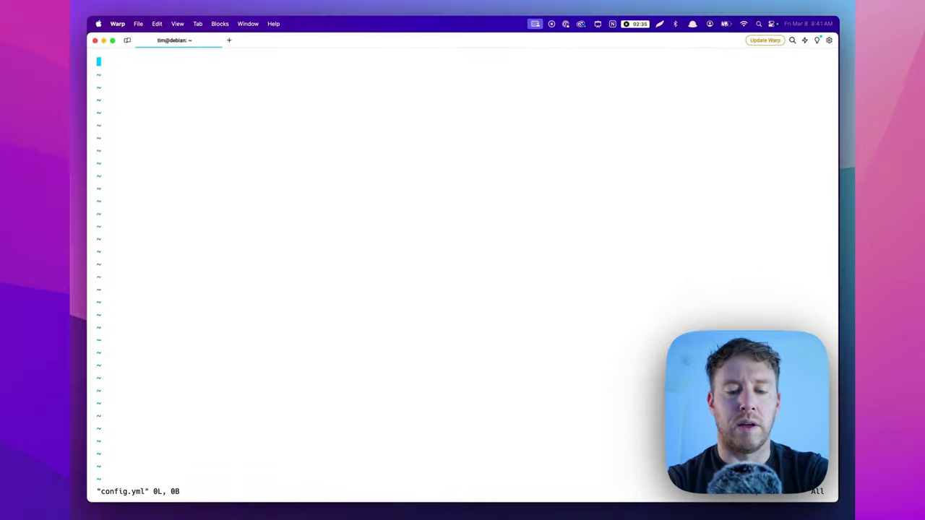
key(i)
key(super+v)
key(Escape)
text(:wq)
key(Return)
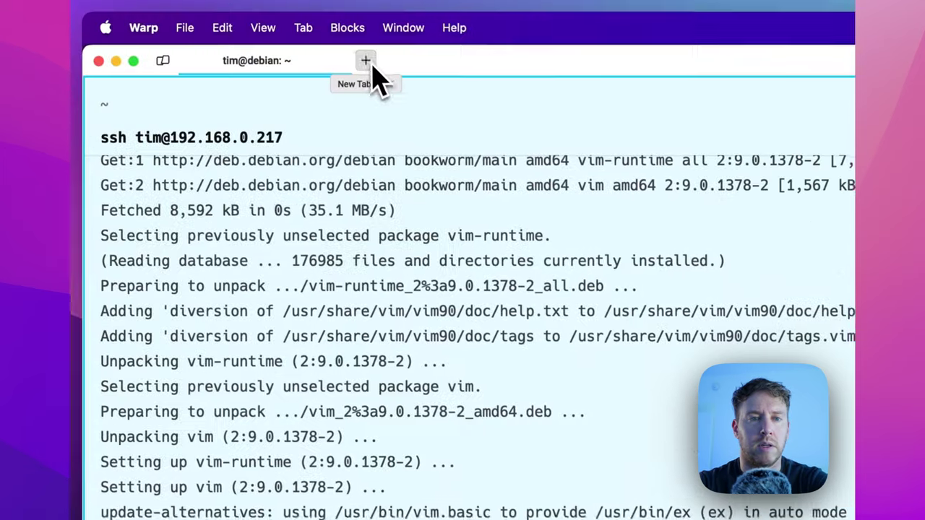
In a new tab, download rtsp-simple-server with wget.
click(367, 61)
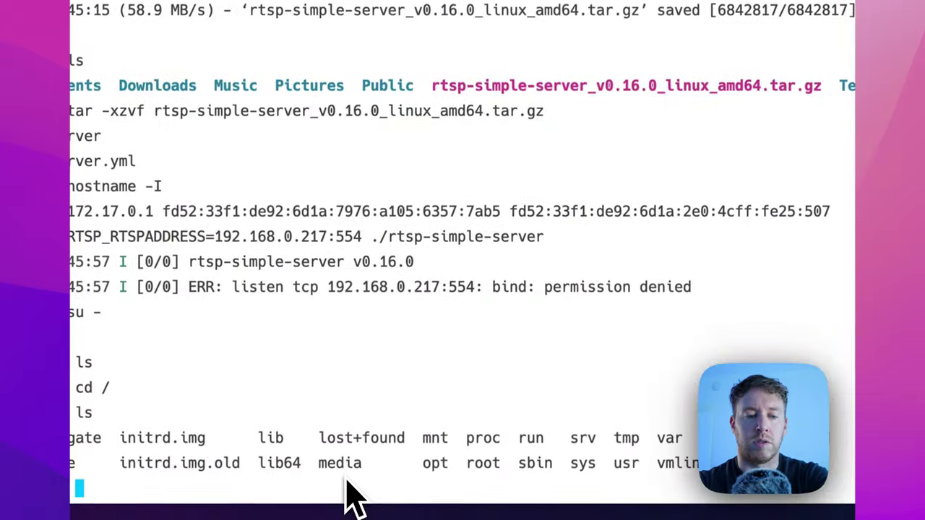
text(wget https://github.com/aler9/rtsp-simple-server/releases/download/v0.16.0/rtsp-simple-server_v0.16.0_linux_amd64.tar.gz)
key(Return)
text(ls)
key(Return)
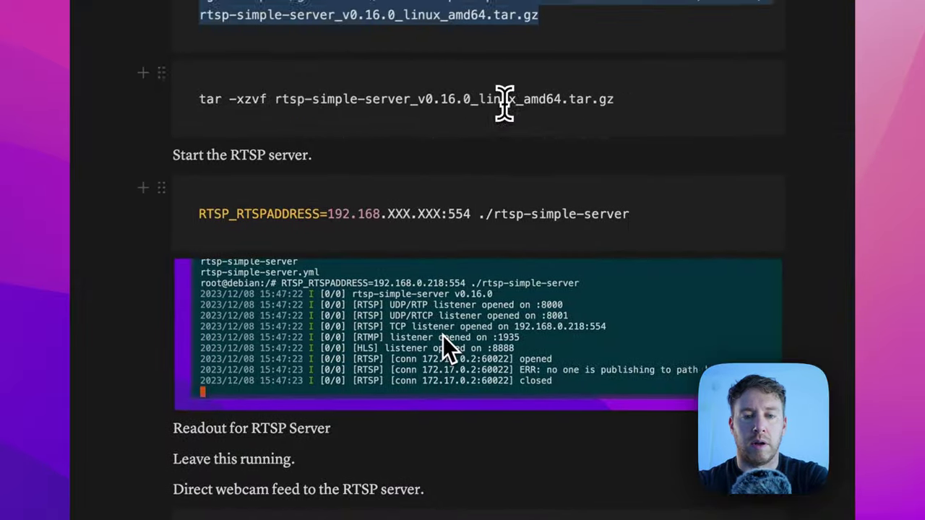
Extract the rtsp-simple-server archive with tar -xzvf and check the IP with hostname -I.
triple_click(501, 105)
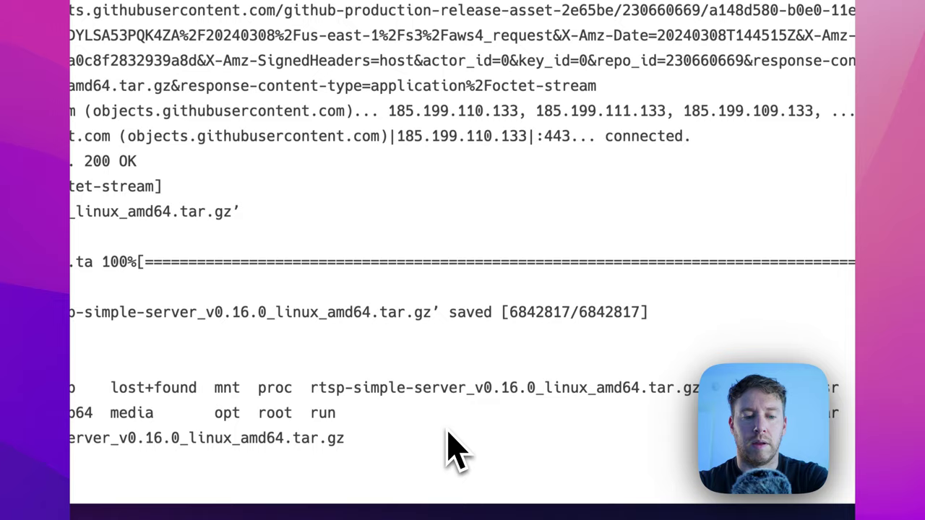
scroll(454, 450, down, 1)
key(Return)
text(hostname -I)
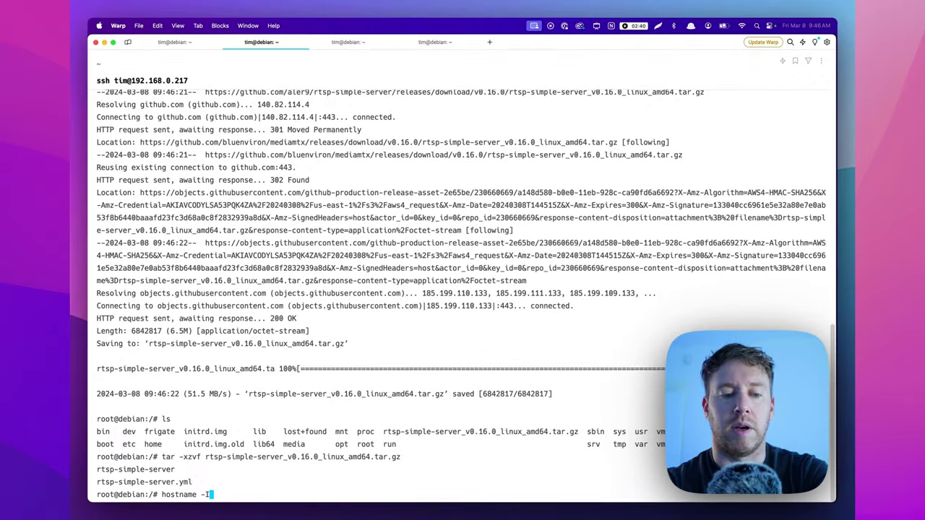
key(Return)
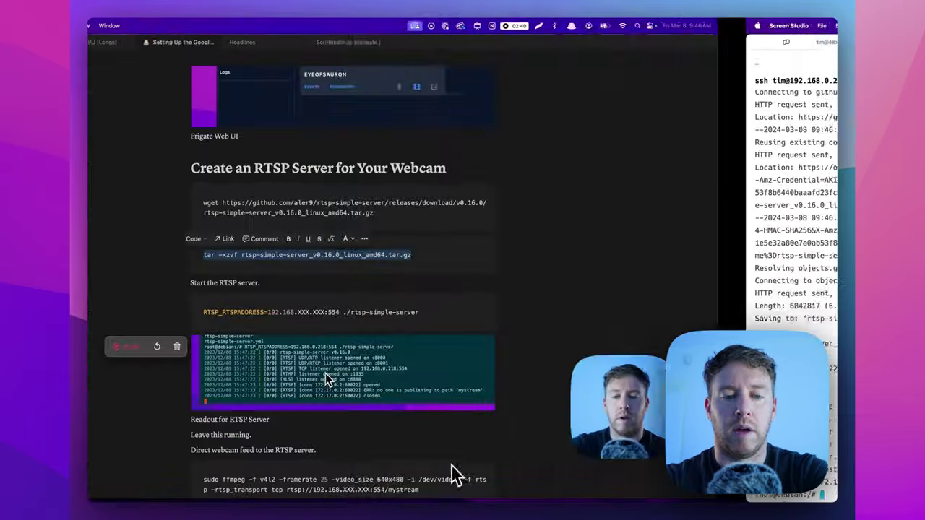
Start rtsp-simple-server listening on 192.168.0.217:554.
scroll(462, 376, down, 3)
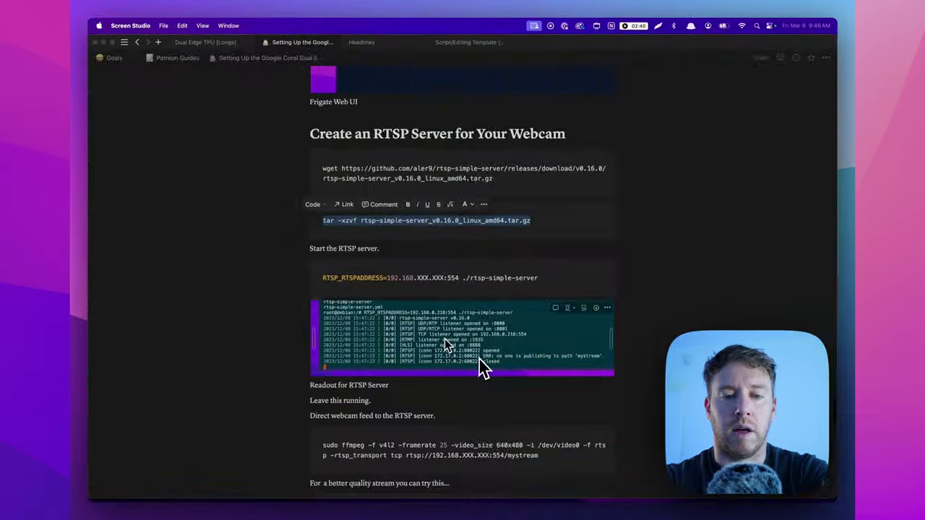
triple_click(413, 312)
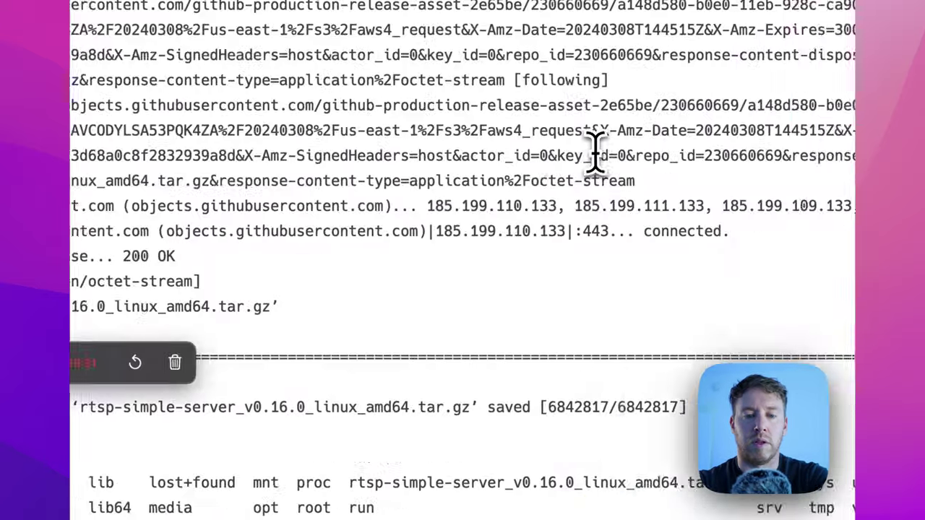
text(RTSP_RTSPADDRESS=192.168.XXX.XXX:554 ./rtsp-simple-server)
key(Left)
key(Left)
key(Left)
key(Left)
key(Left)
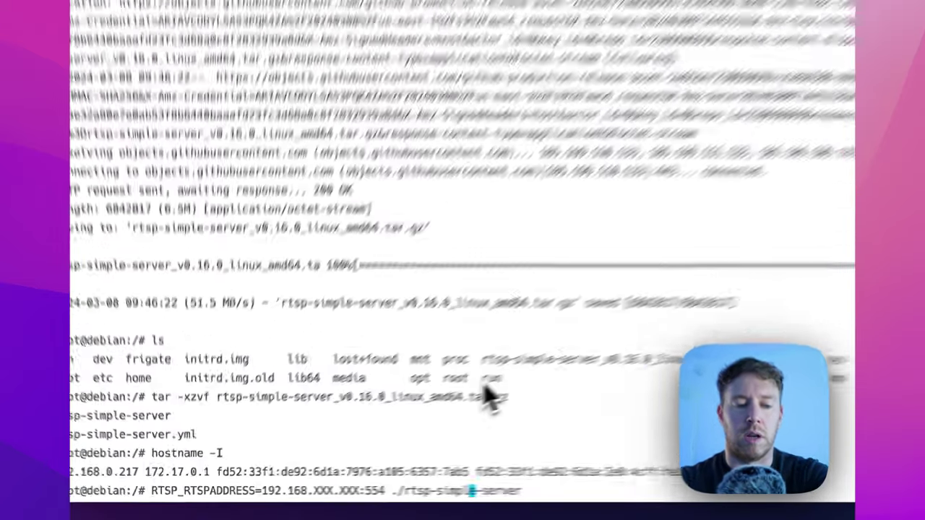
key(Left)
key(Left)
key(Left)
key(Left)
key(Left)
key(Left)
key(Left)
key(Left)
key(Left)
key(Left)
key(Left)
key(Left)
key(Left)
key(Left)
key(Left)
key(Left)
key(Left)
key(Left)
key(Left)
key(Left)
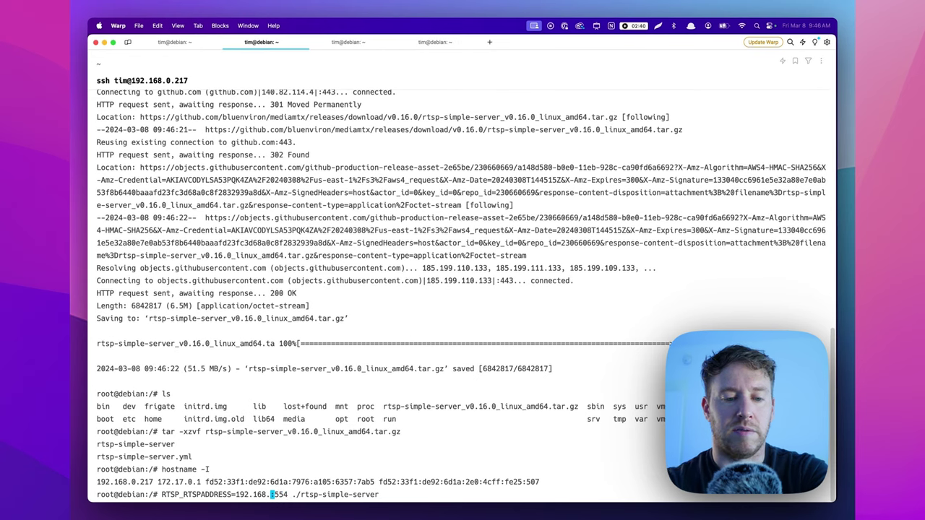
text(192.168.0)
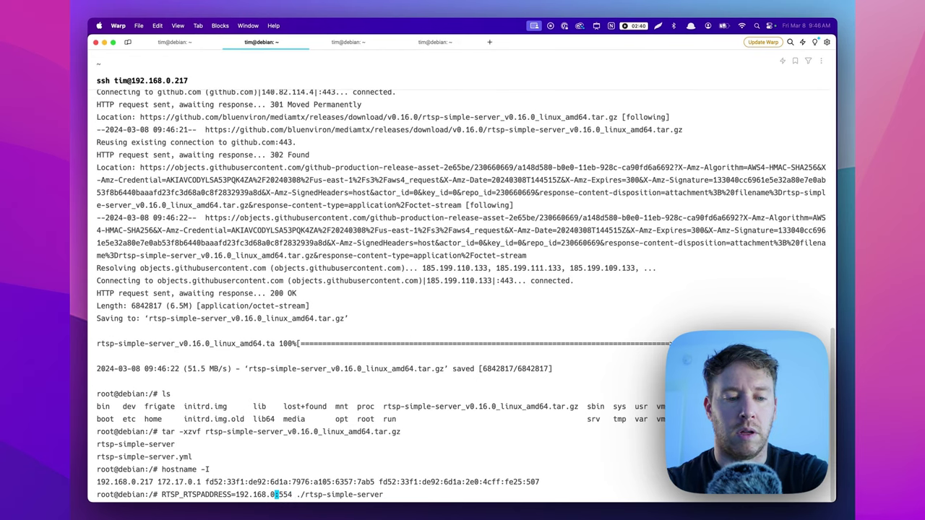
text(.217)
key(Return)
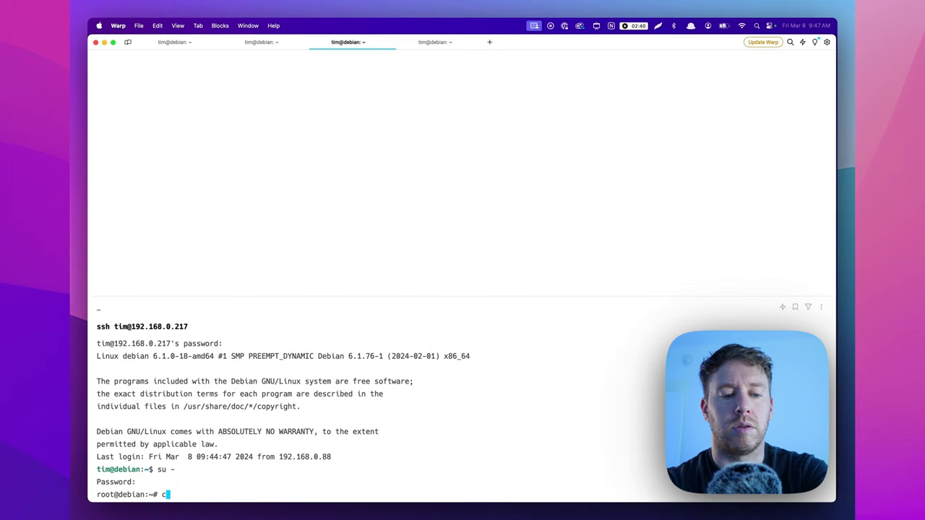
From the root folder, run the ffmpeg webcam-to-RTSP streaming command from the guide.
text(d /)
key(Return)
text(ls)
key(Return)
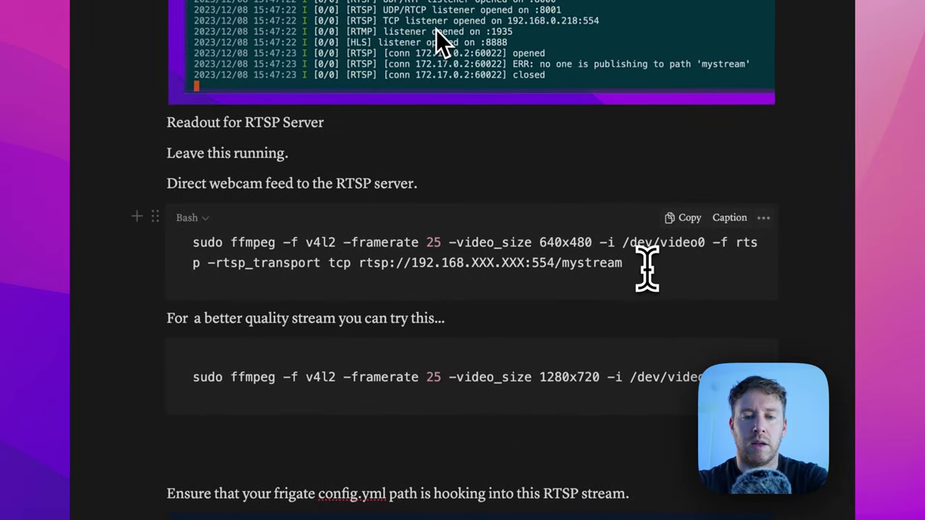
drag(647, 267, 195, 244)
key(super+c)
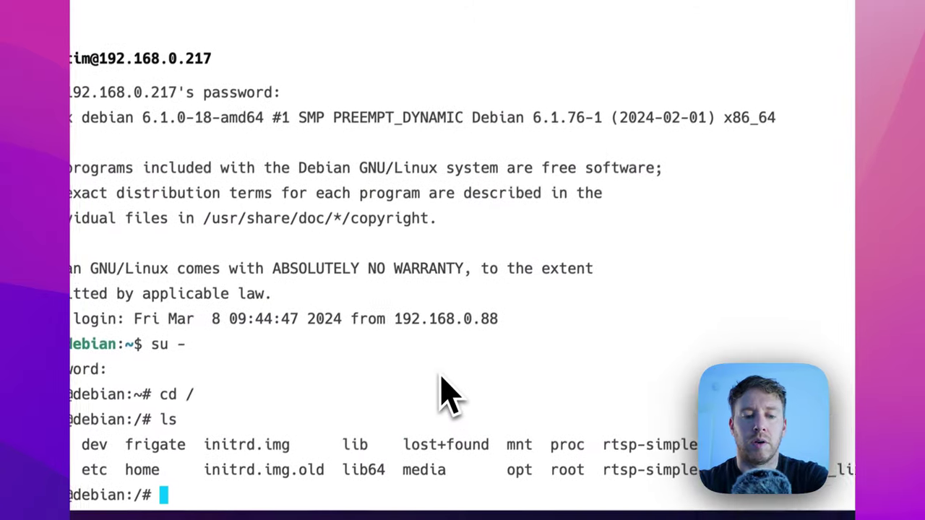
text(ho)
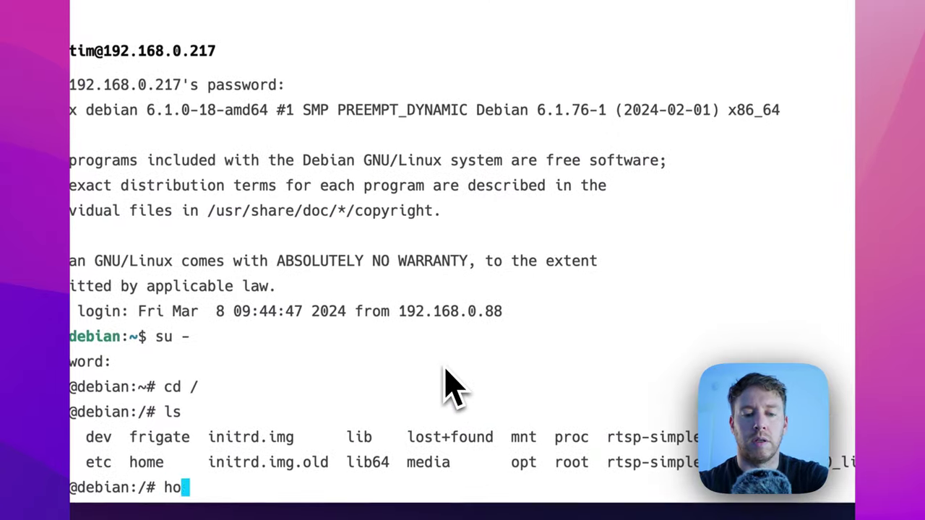
text(stname -I)
key(Return)
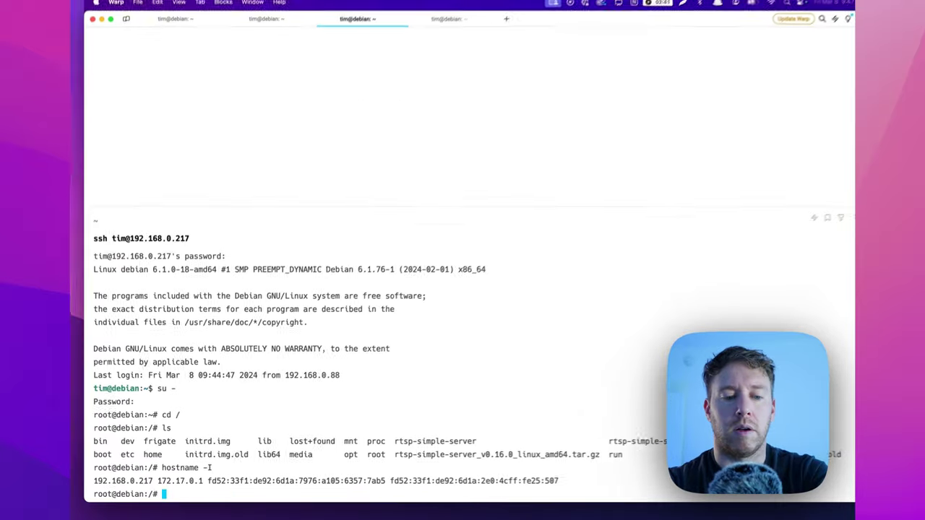
key(super+v)
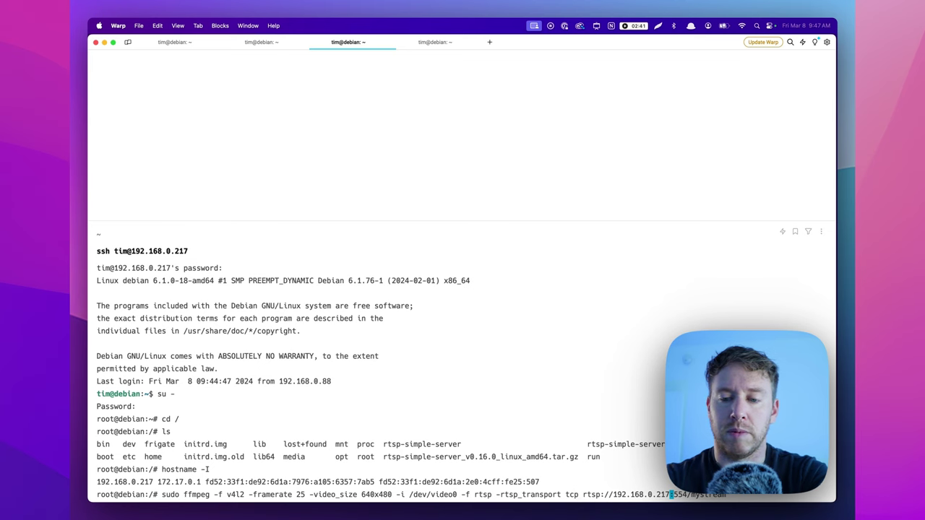
key(Return)
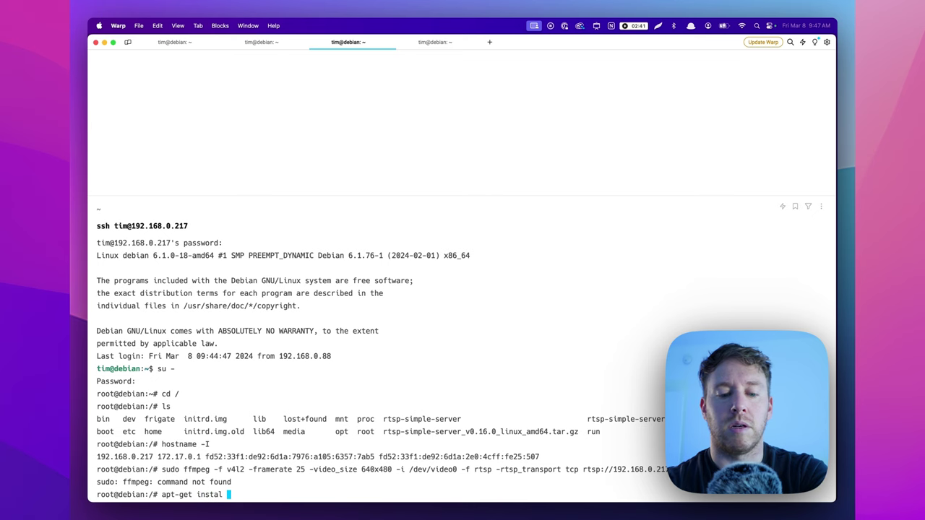
Install ffmpeg with apt-get and recall the earlier streaming command.
text(apt-get instal ffm)
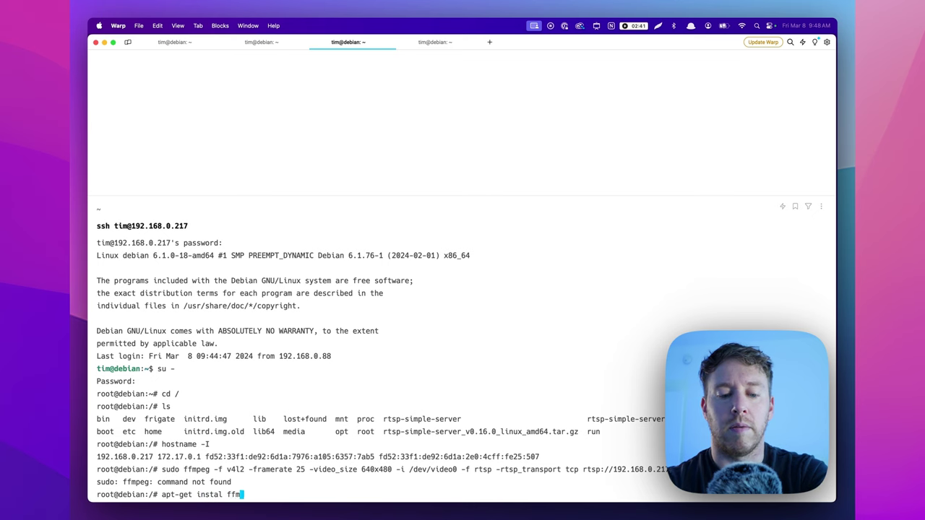
text(peg)
key(Return)
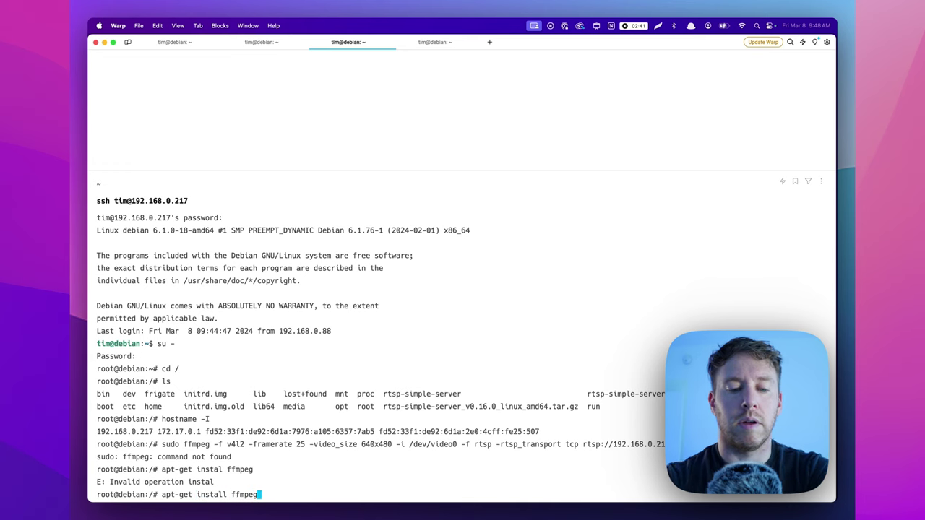
key(Return)
text(y)
key(Return)
key(Up)
key(Up)
key(Up)
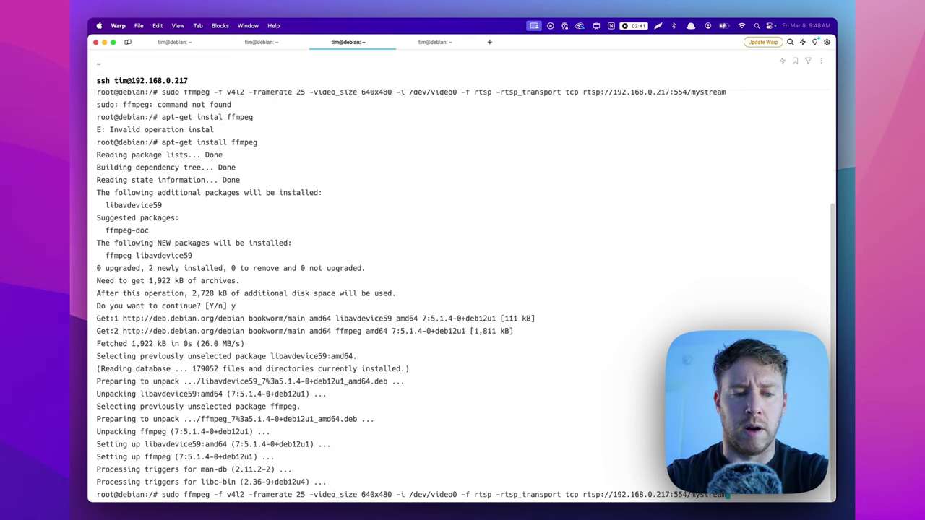
Start the ffmpeg webcam stream and check the RTSP server and ffmpeg output sessions.
key(Return)
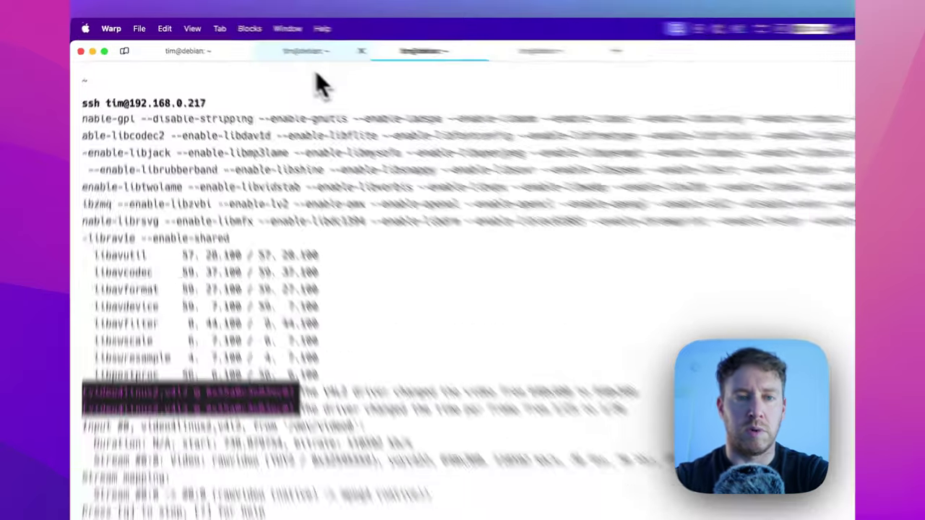
click(261, 42)
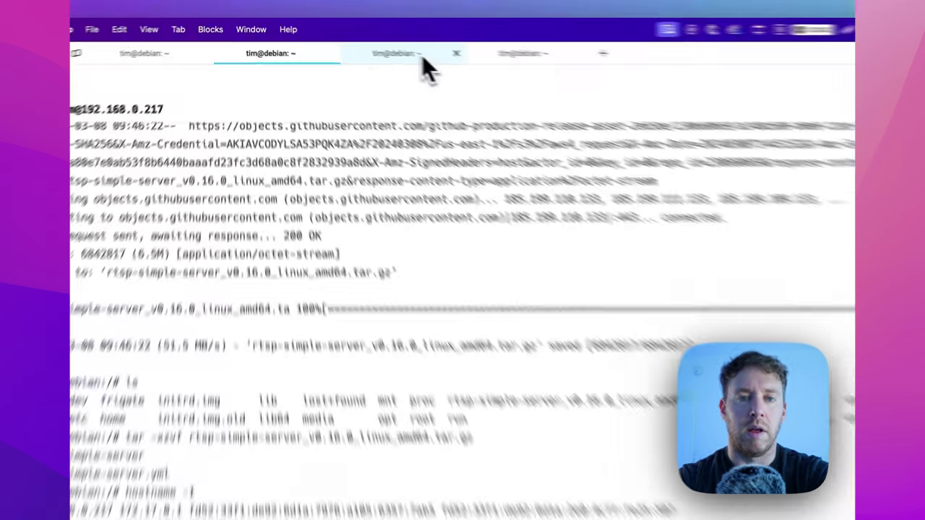
click(359, 42)
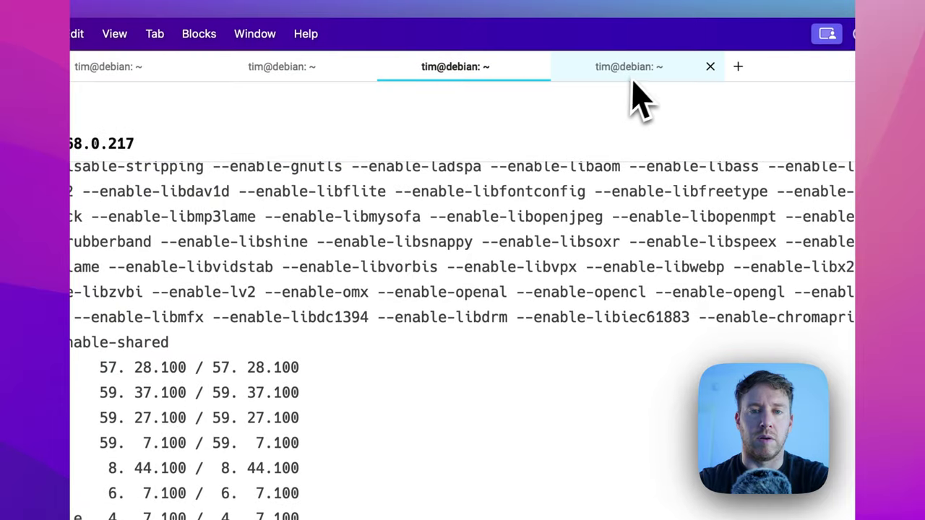
In the first session, go to / and paste the guide's Frigate docker run command.
click(144, 75)
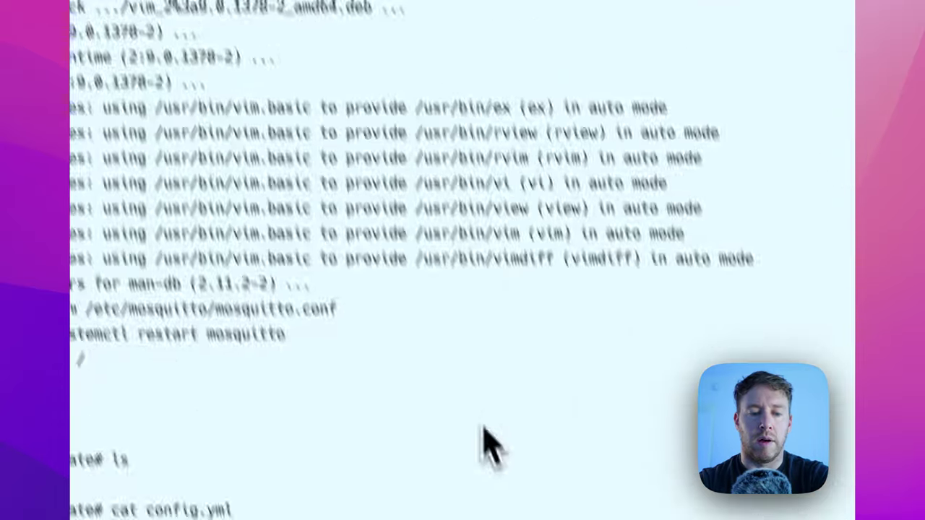
text(cd )
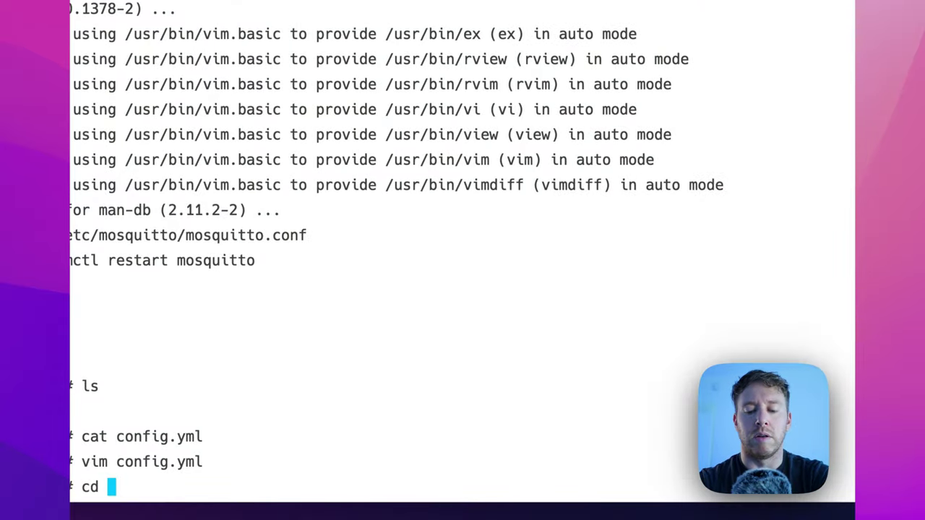
text(/)
key(Return)
text(ls)
key(Return)
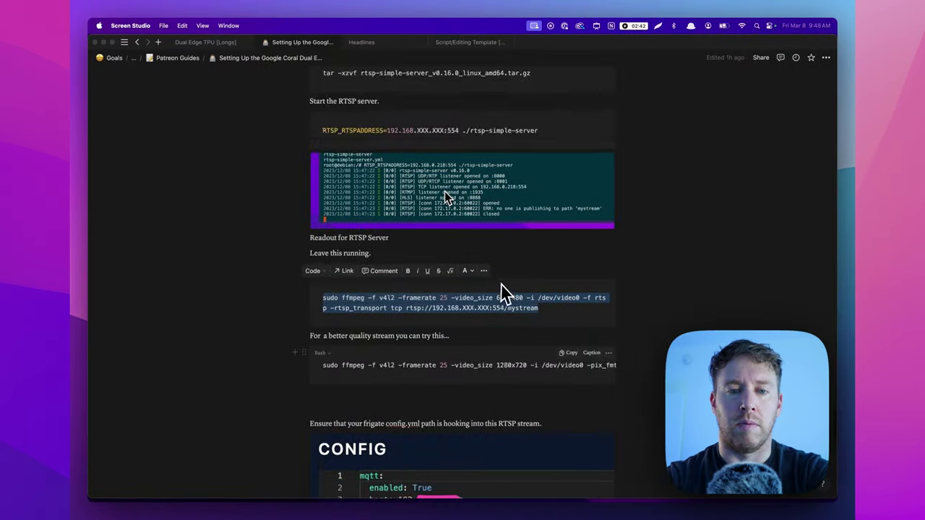
scroll(504, 293, down, 20)
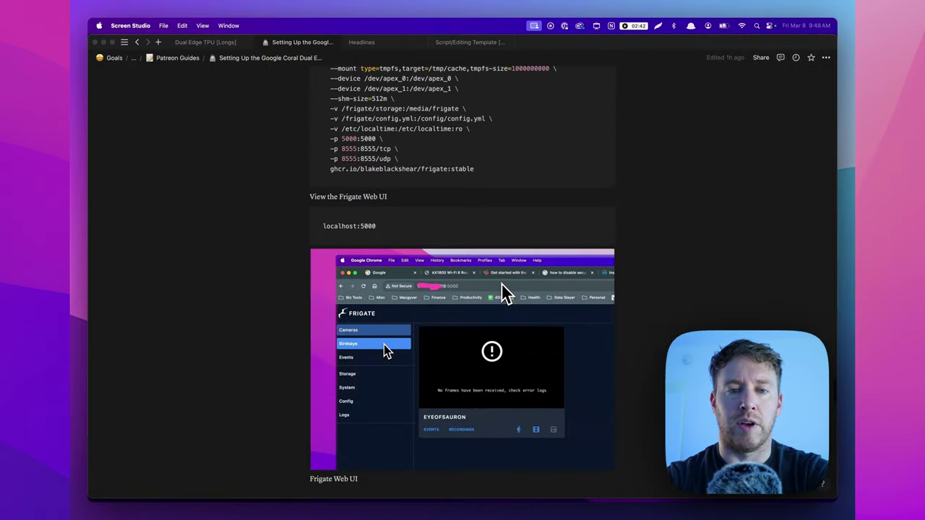
scroll(501, 294, up, 4)
scroll(501, 293, down, 2)
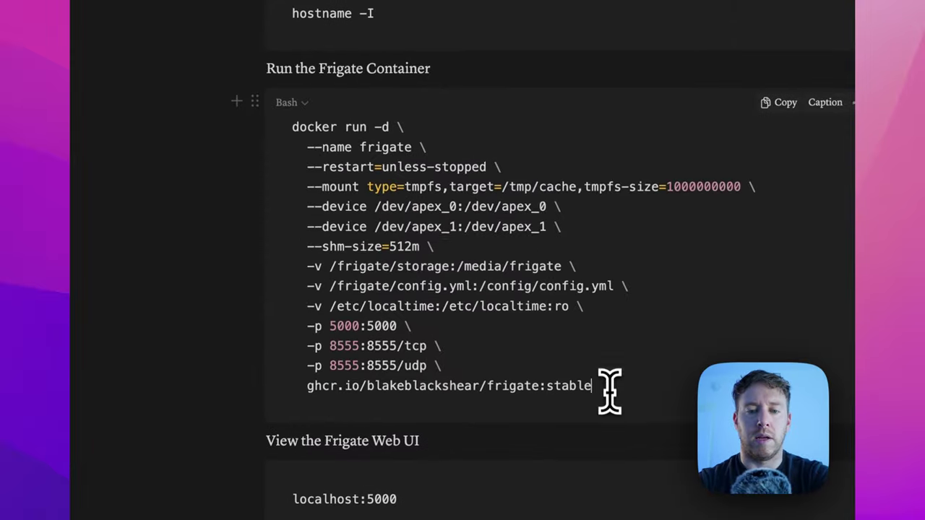
drag(571, 373, 298, 147)
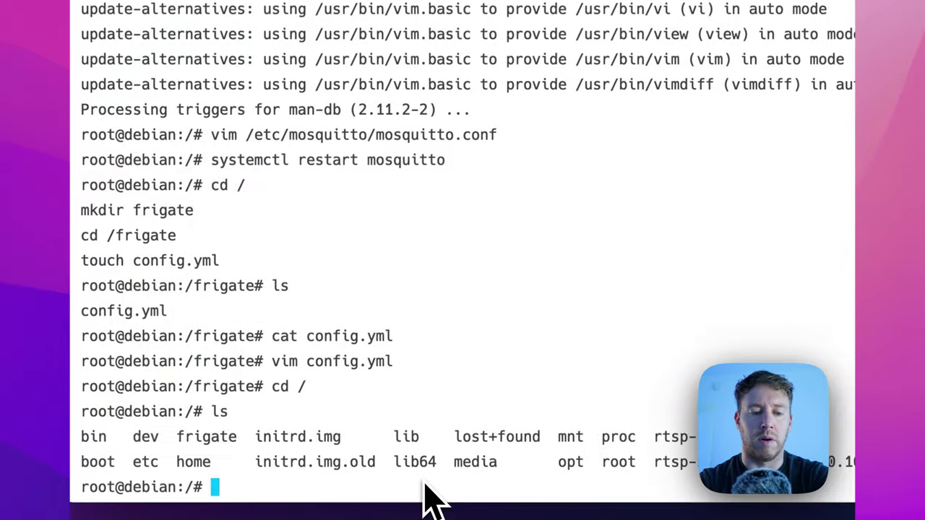
key(super+v)
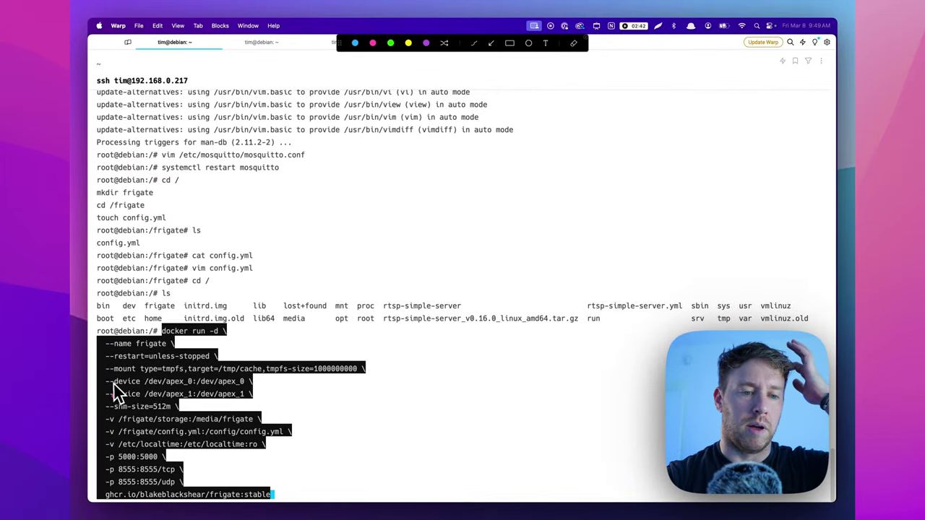
Run the docker run command with /dev/apex_0 and /dev/apex_1, then check it with docker ps -a.
mouse_move(105, 387)
mouse_down()
mouse_move(139, 388)
mouse_move(144, 401)
mouse_up()
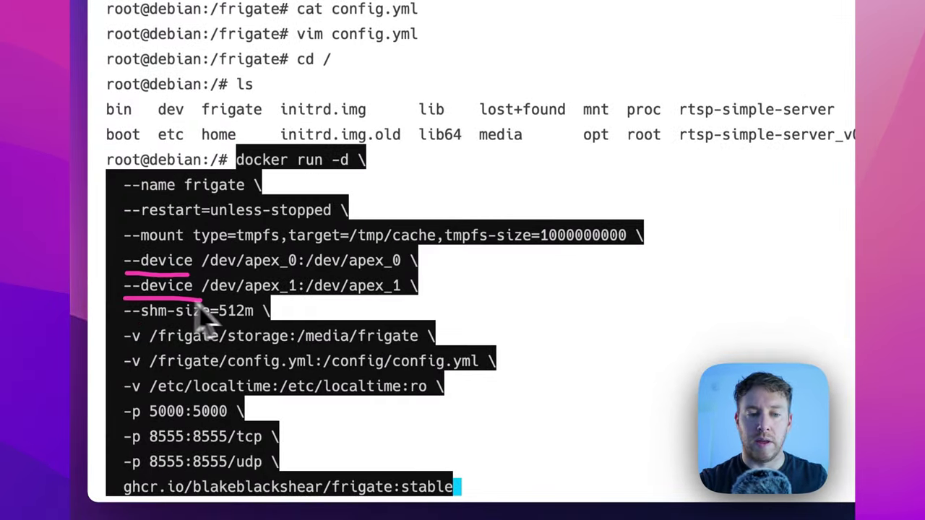
drag(296, 275, 439, 279)
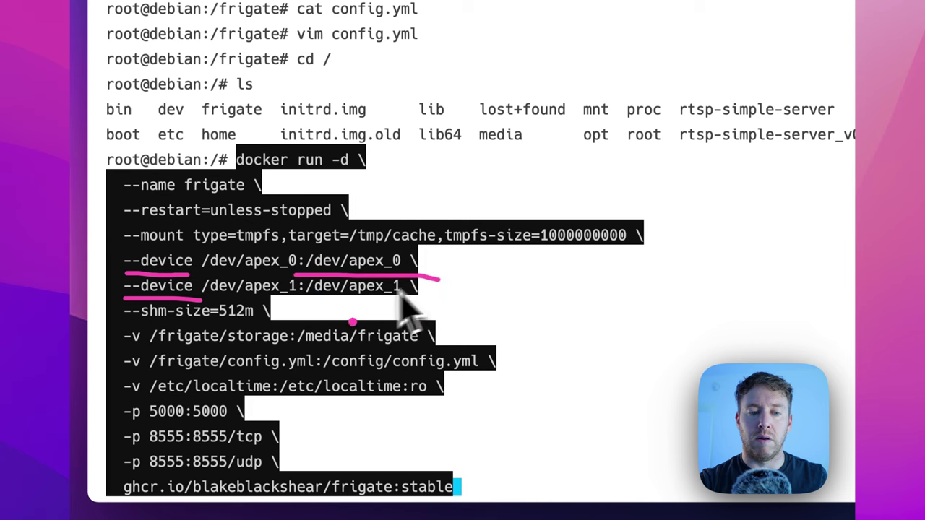
drag(291, 302, 477, 302)
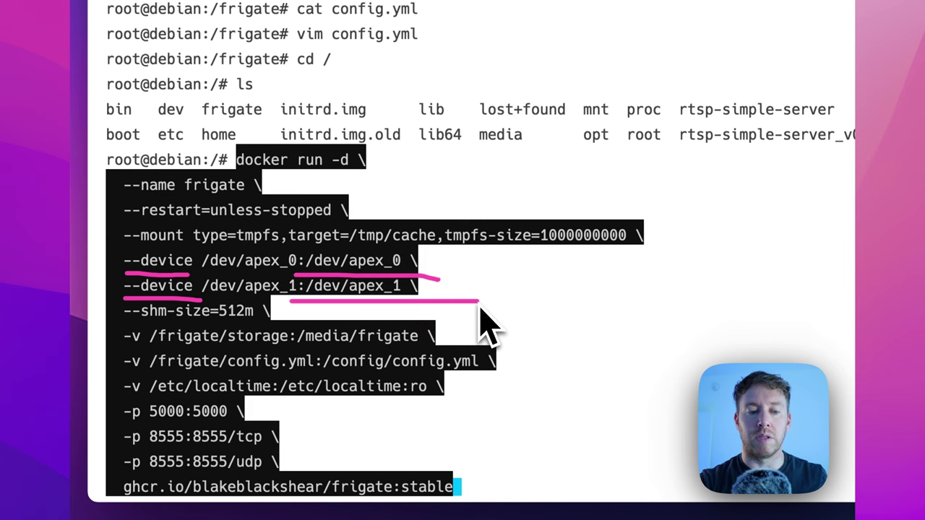
key(Escape)
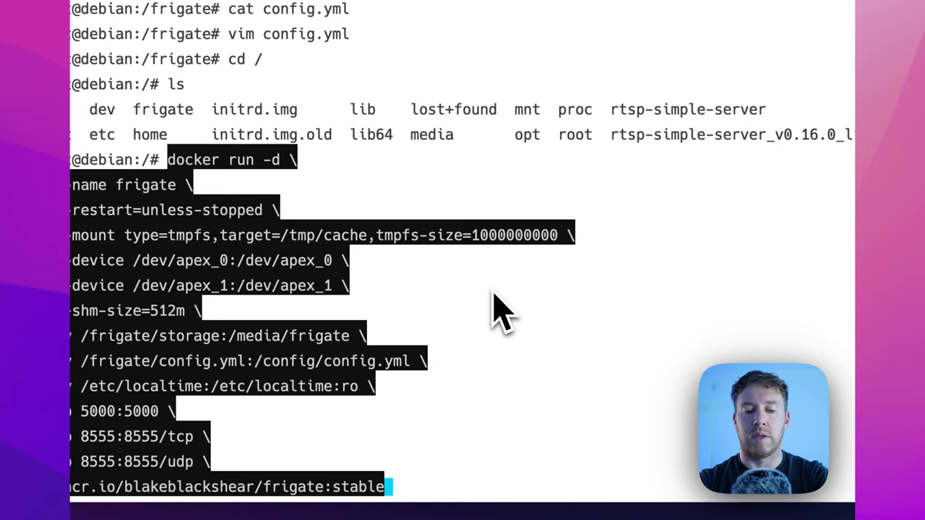
key(Return)
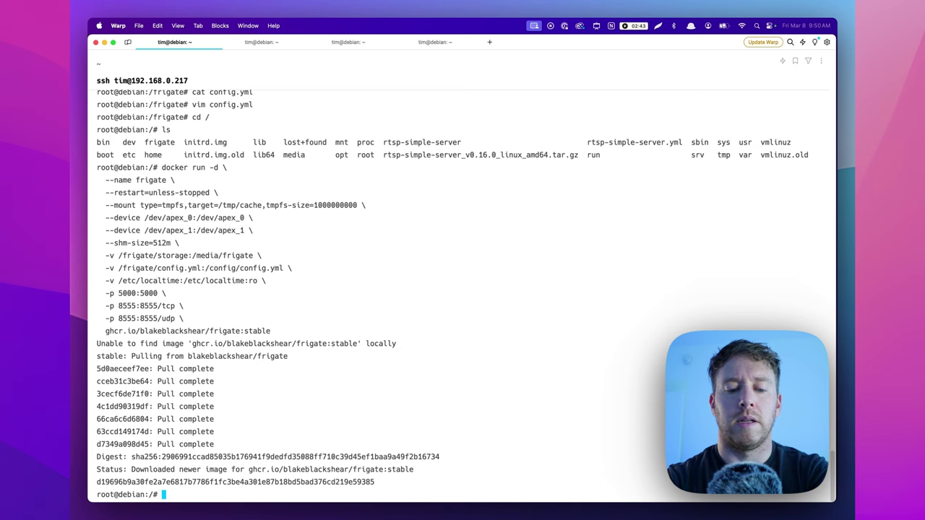
text(docker ps -a)
key(Return)
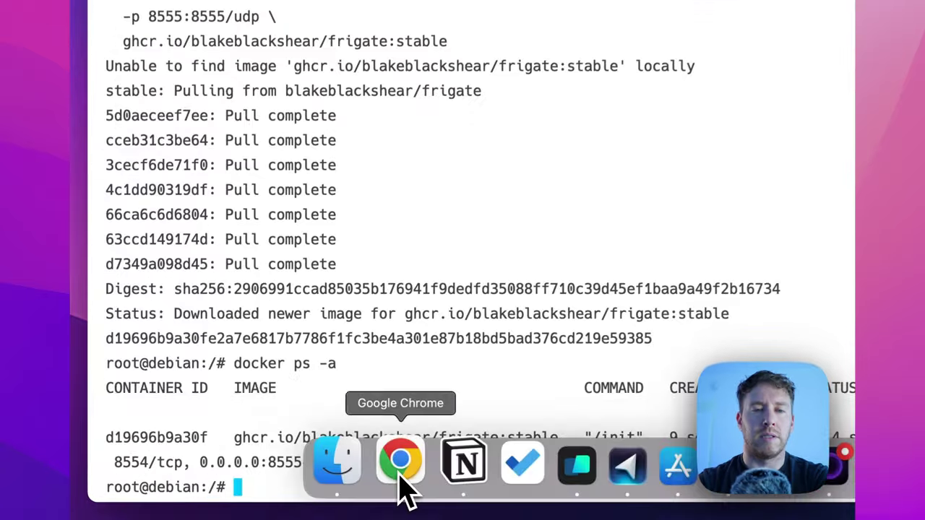
Load the Frigate web UI at 192.168.0.217:5000 in a new browser tab and open Logs.
click(240, 478)
click(571, 28)
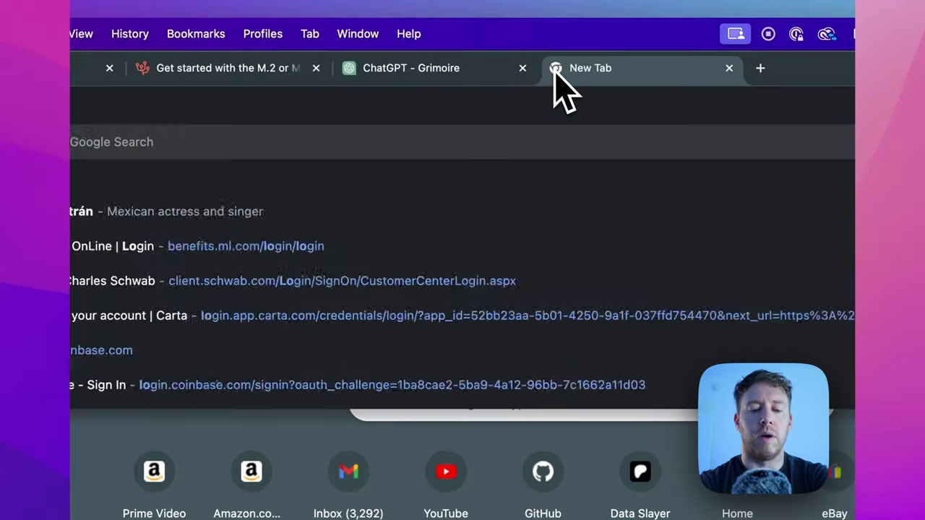
text(localhost:50)
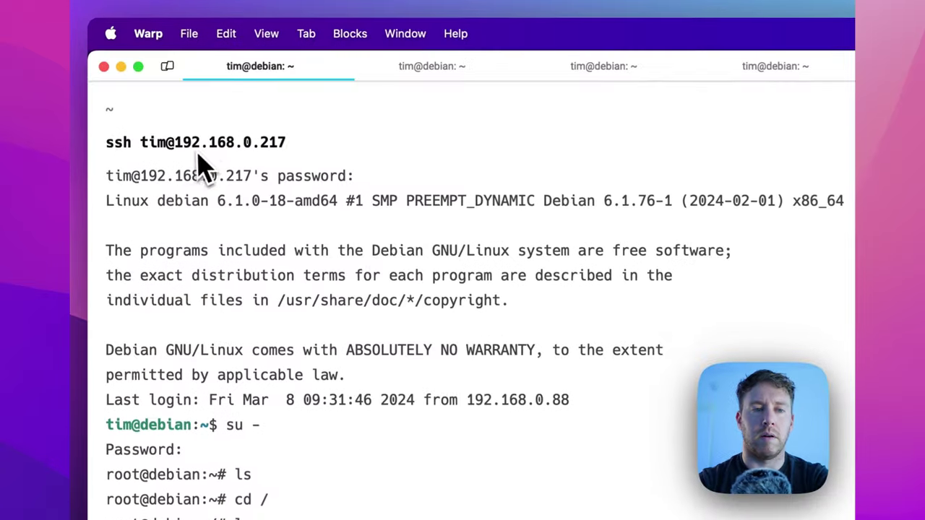
drag(288, 144, 178, 148)
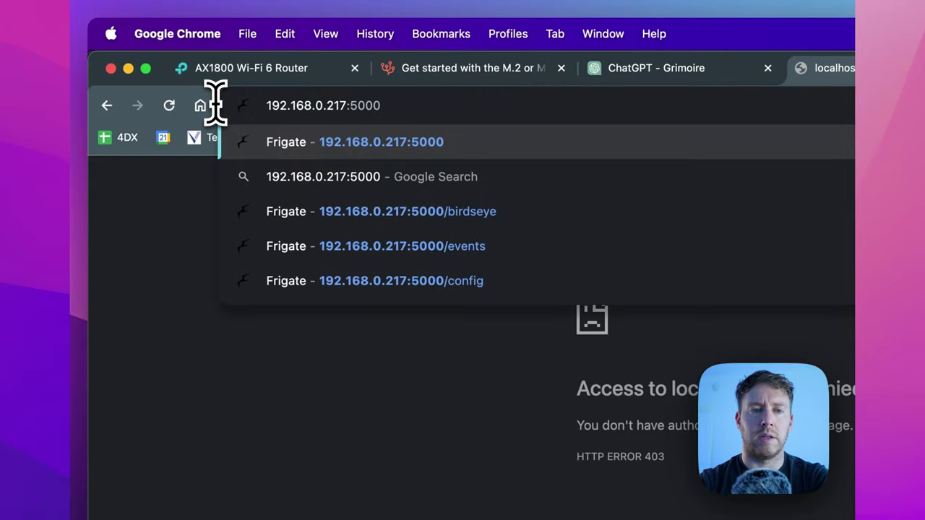
key(Return)
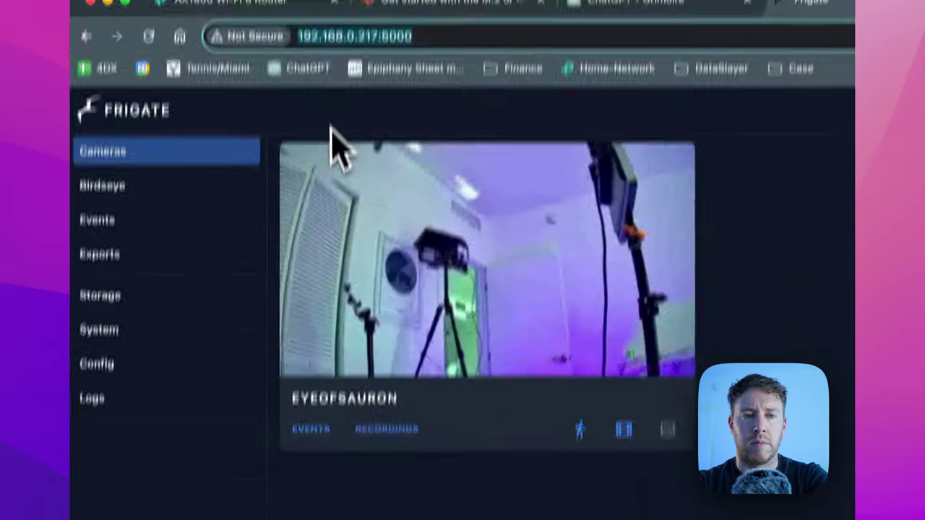
click(127, 396)
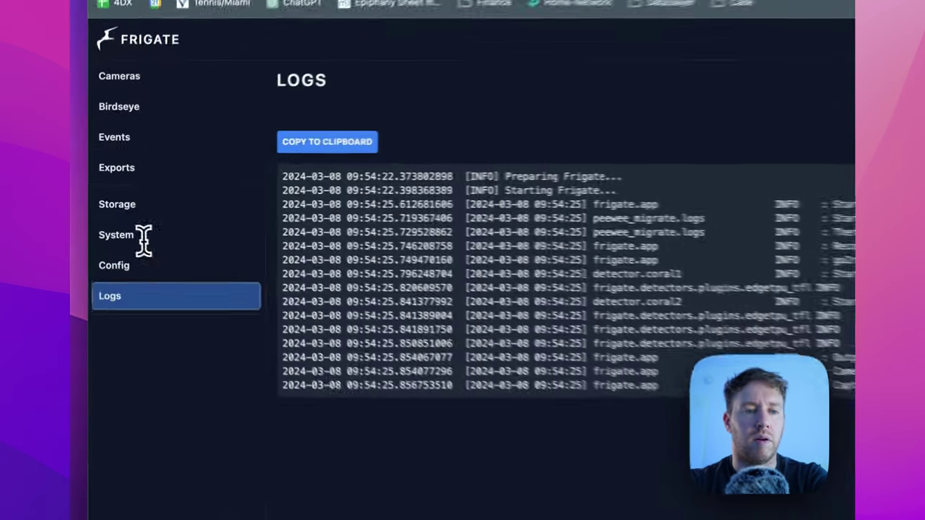
Check both Coral detectors' 11.24 ms inference speed under System, then view Birdseye narrowed.
click(106, 209)
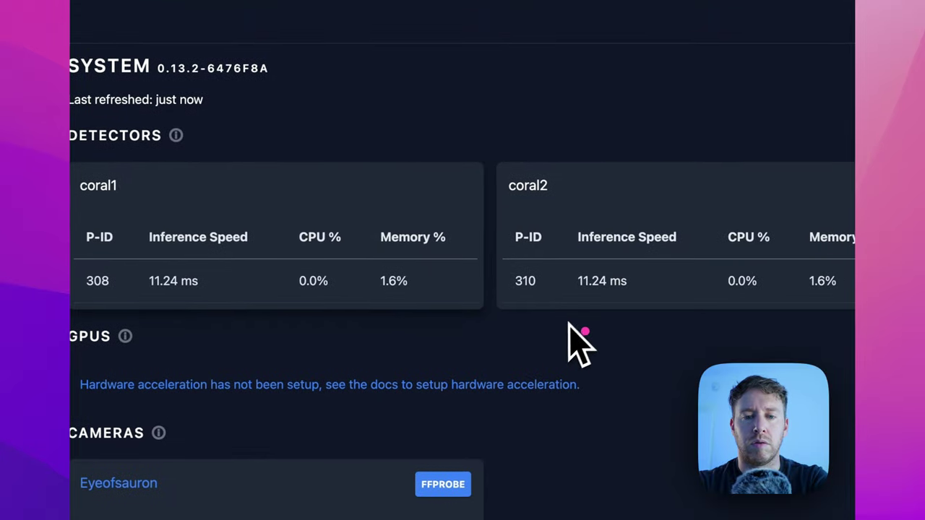
drag(590, 299, 659, 299)
drag(272, 220, 347, 220)
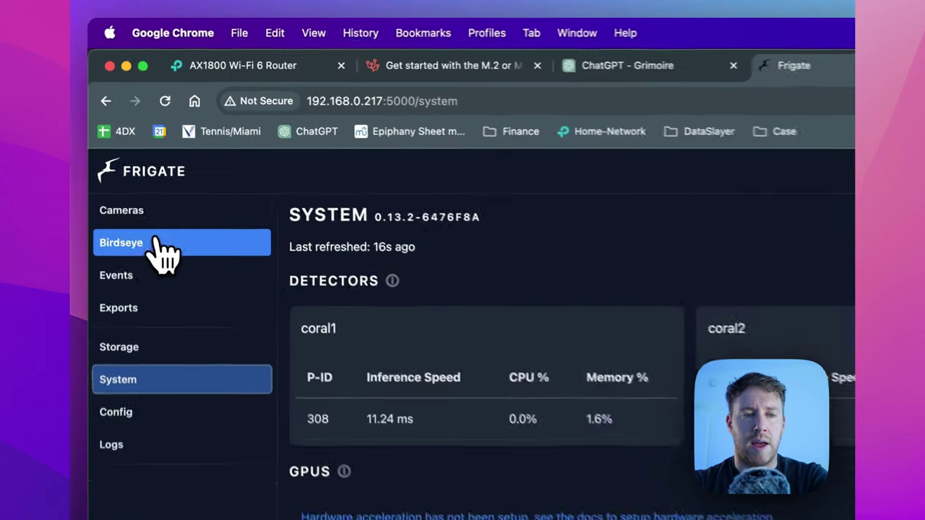
click(109, 137)
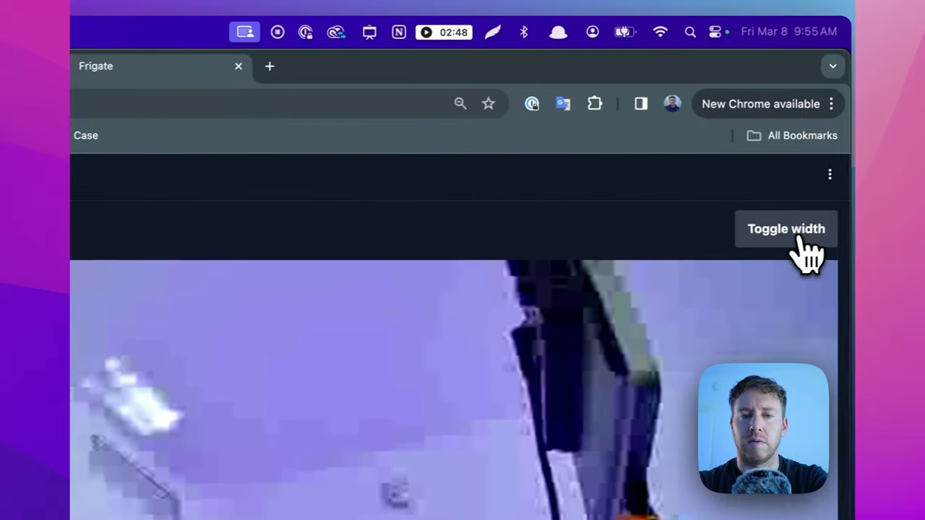
click(787, 209)
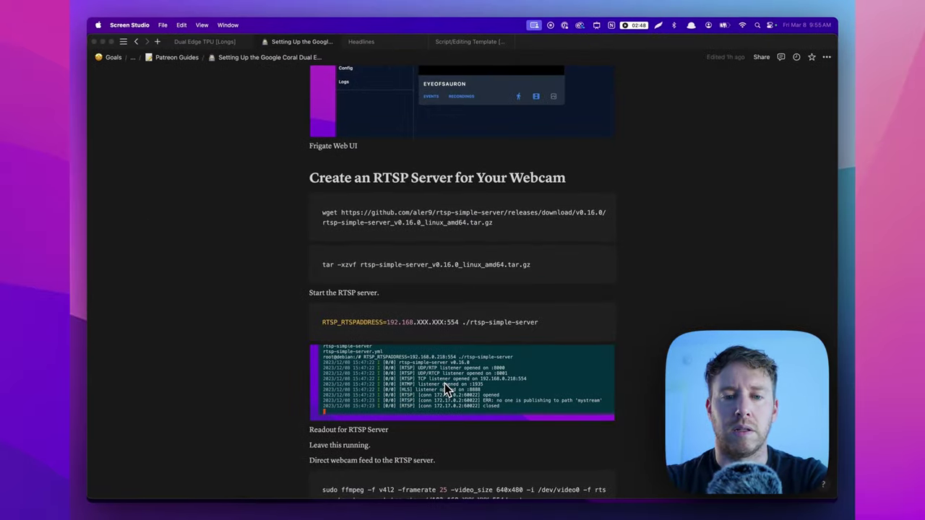
scroll(444, 383, down, 15)
scroll(473, 201, up, 10)
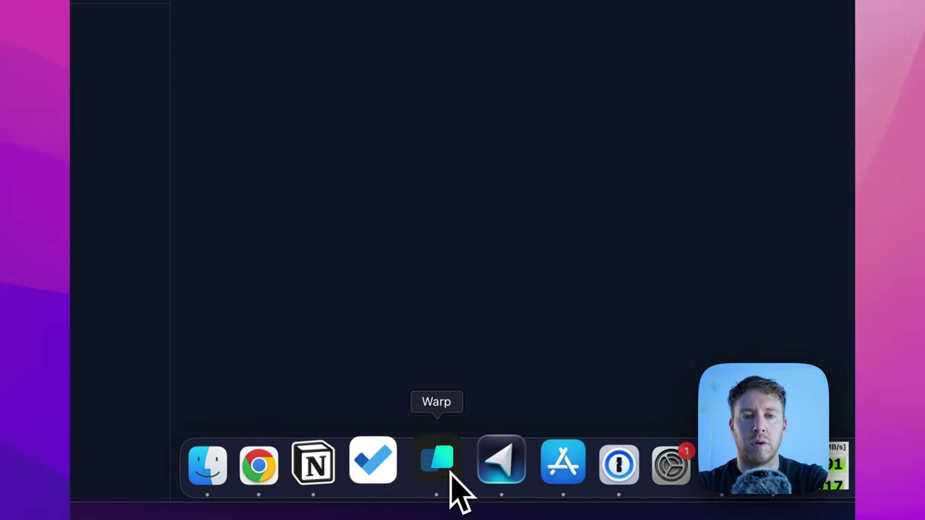
Run Notion's 1280x720, 2000k-bitrate ffmpeg stream command in the streaming terminal.
click(448, 473)
click(352, 61)
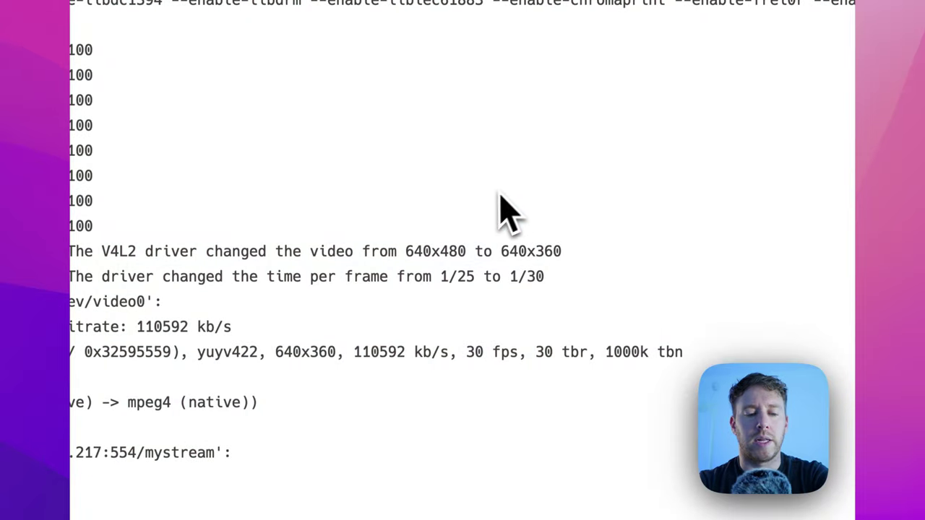
mouse_move(489, 484)
click(307, 462)
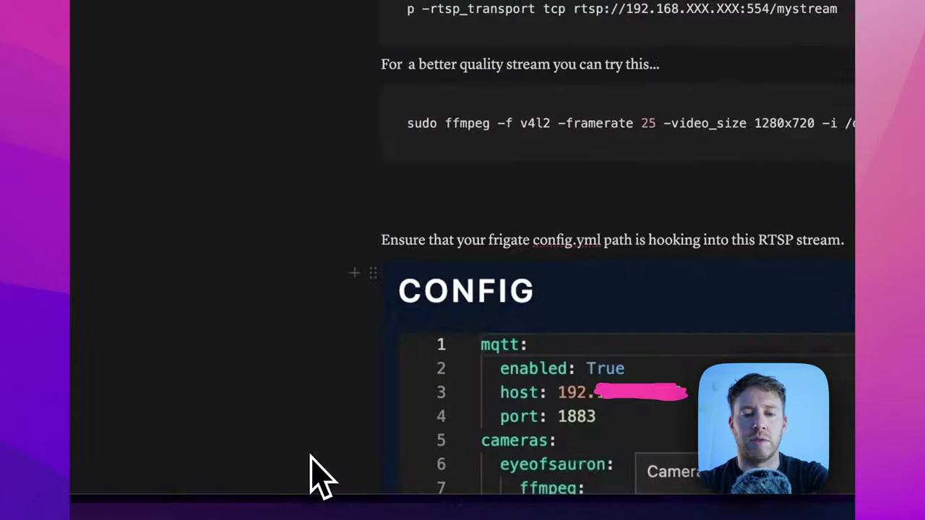
scroll(504, 213, right, 10)
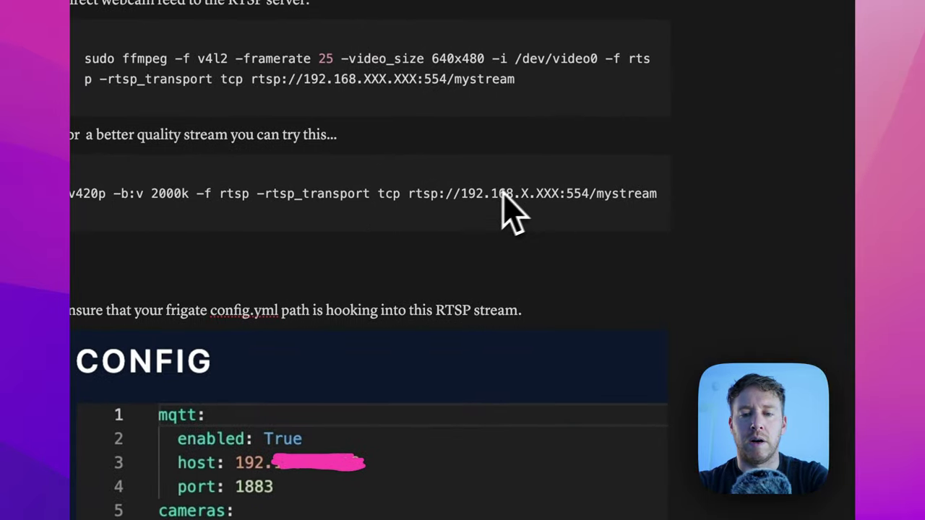
triple_click(519, 202)
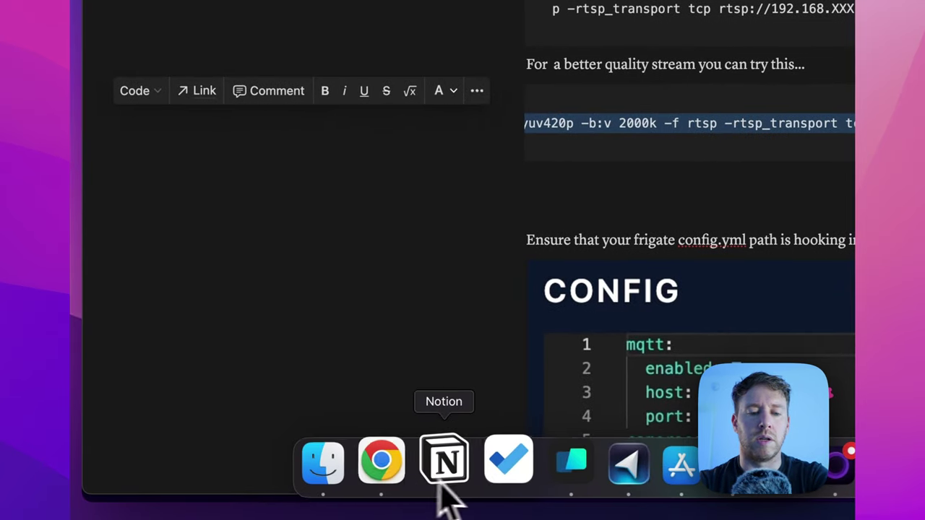
click(565, 483)
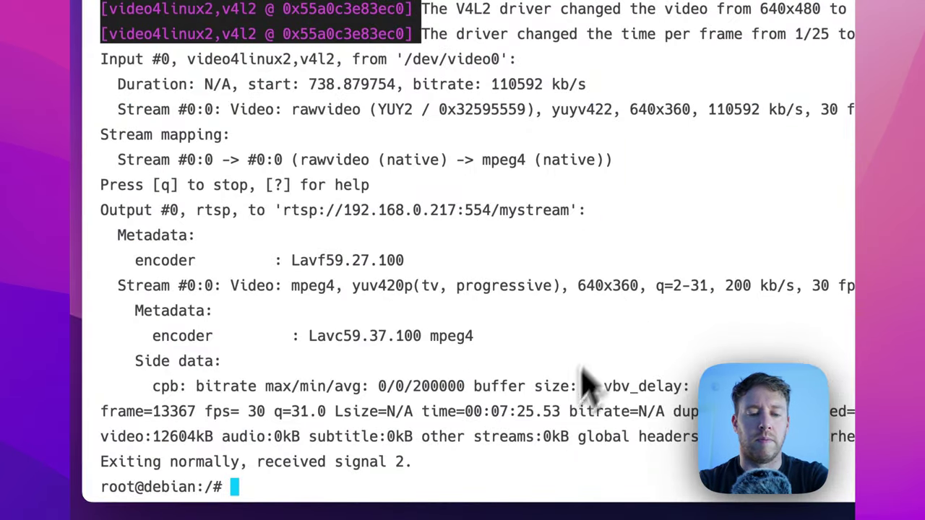
key(super+v)
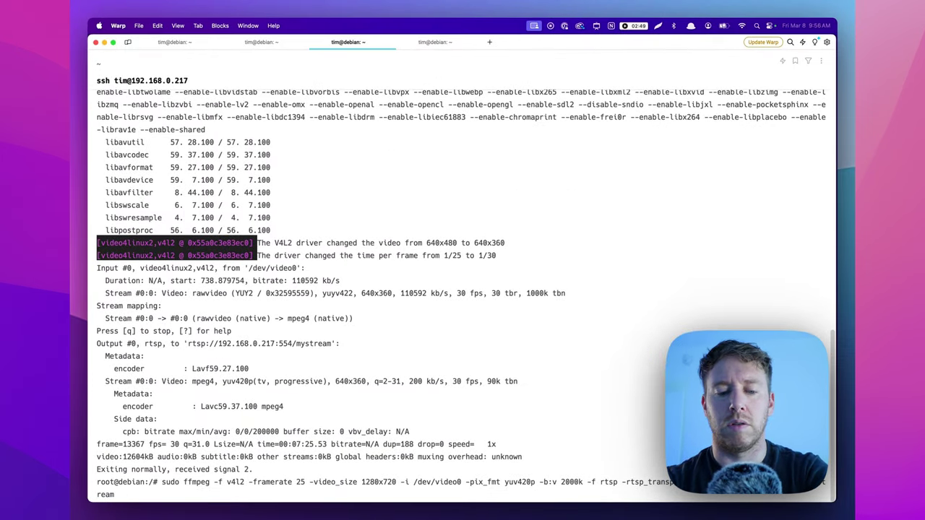
key(Return)
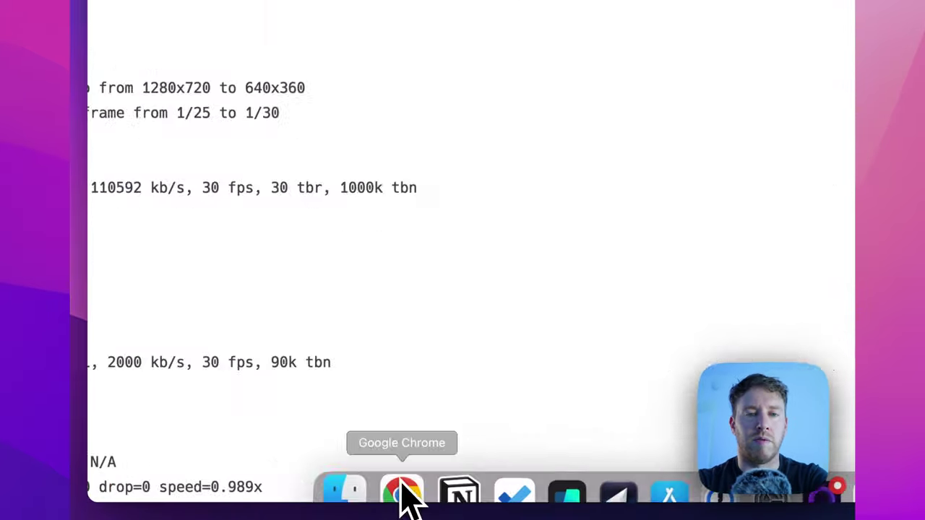
Back in Frigate, reload the Birdseye feed and enlarge it to full page width.
click(299, 502)
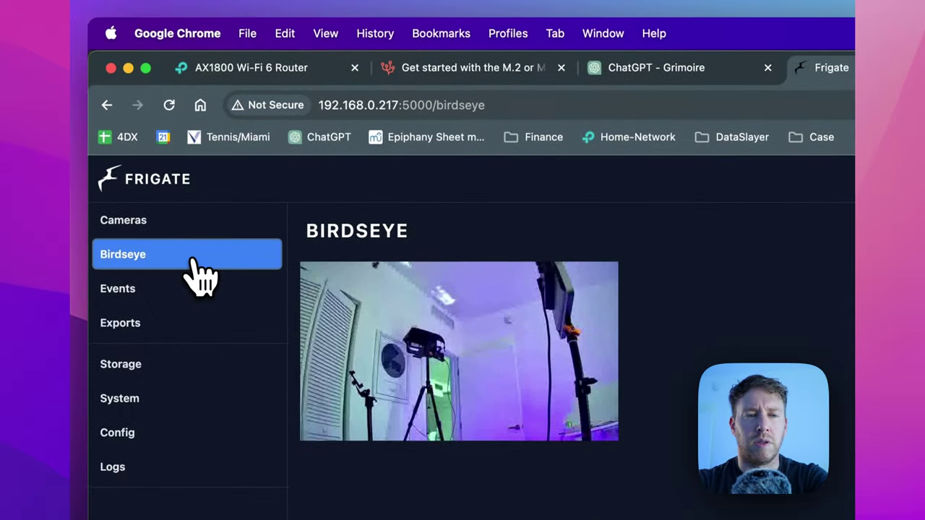
click(169, 105)
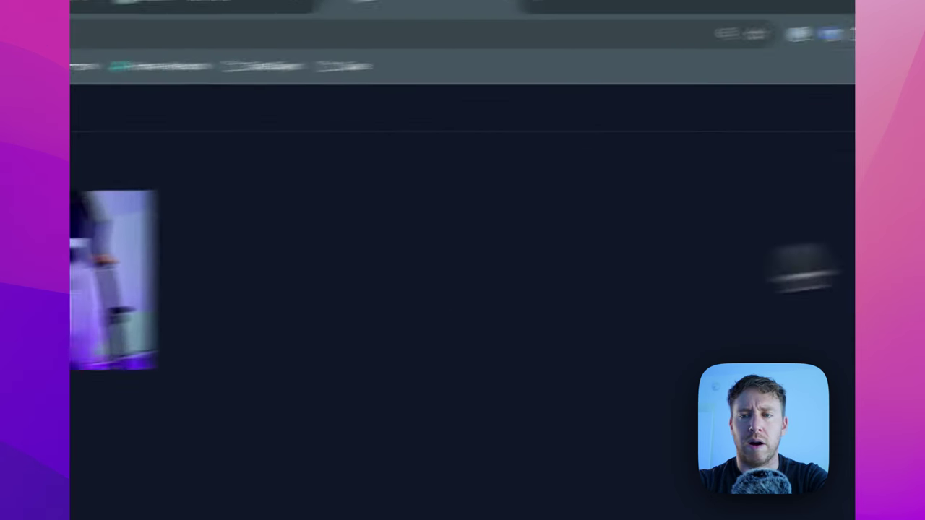
click(924, 233)
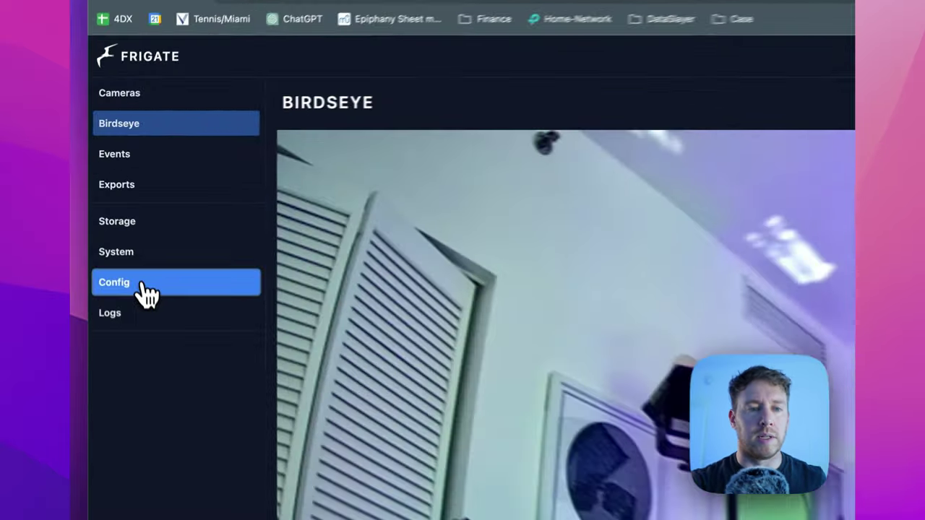
Check the config's 1280x720, 25 fps detect settings, then return to the live Birdseye view.
click(110, 226)
scroll(342, 194, down, 3)
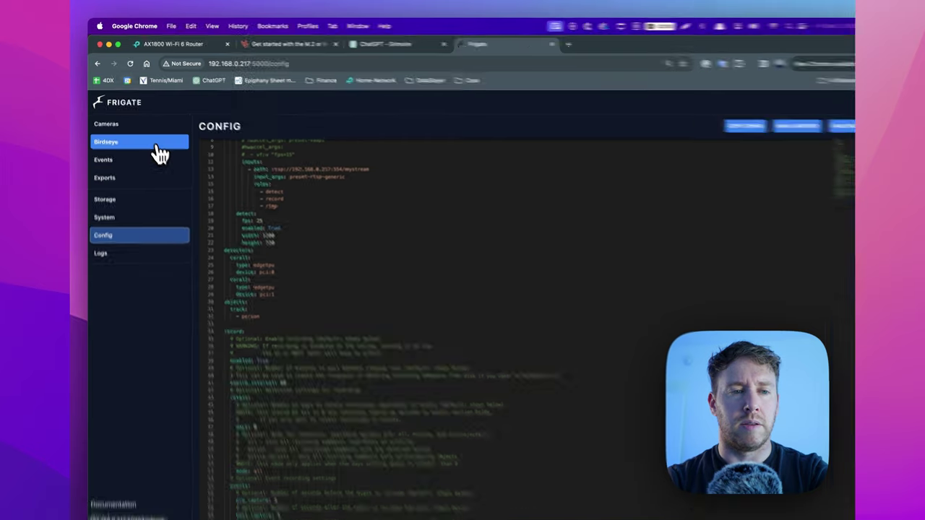
click(105, 135)
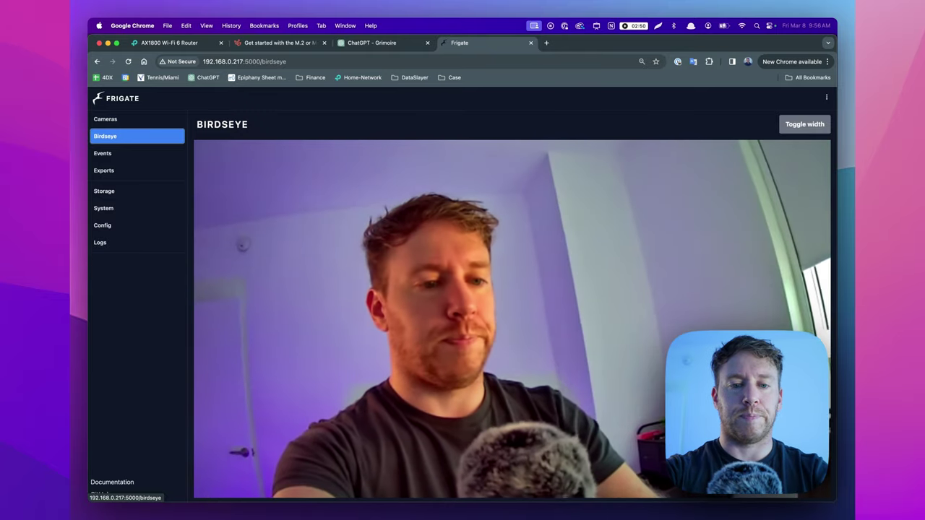
Glance at the Events list, then review System stats for detectors coral1 and coral2.
click(140, 155)
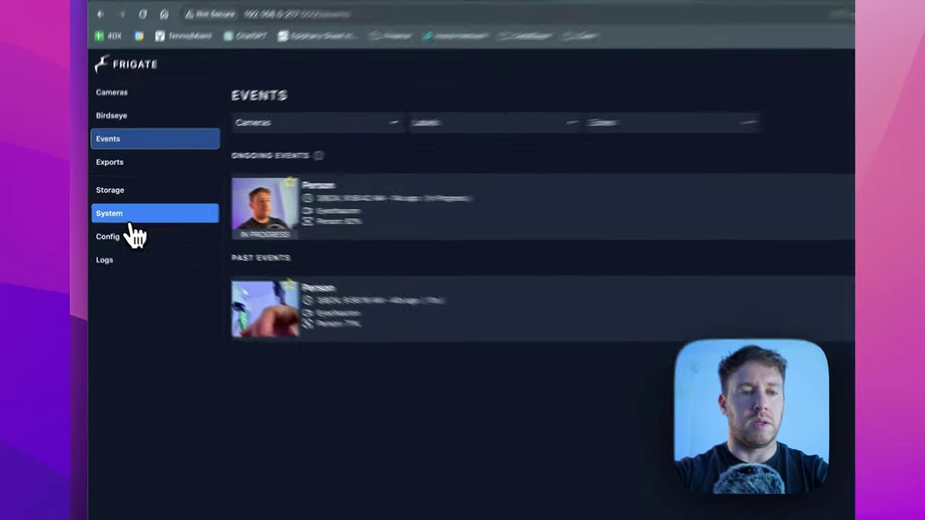
click(105, 208)
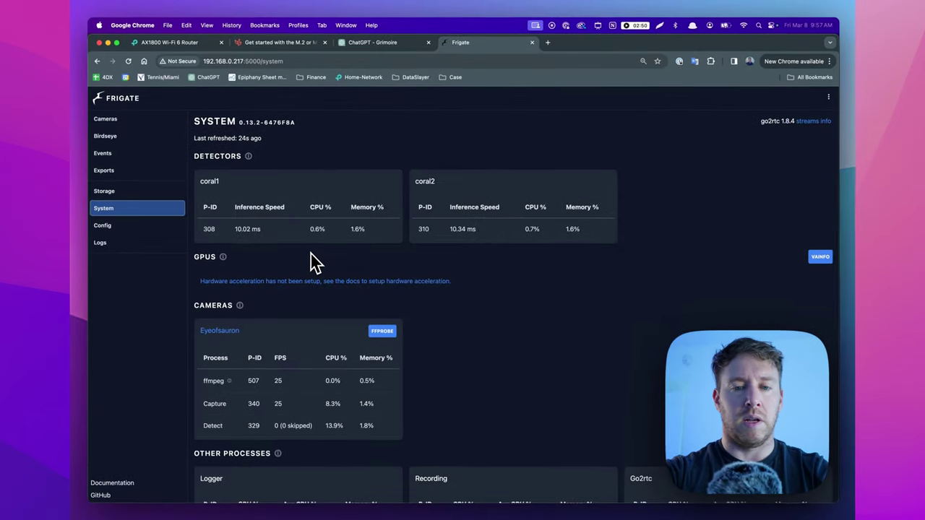
scroll(557, 292, down, 1)
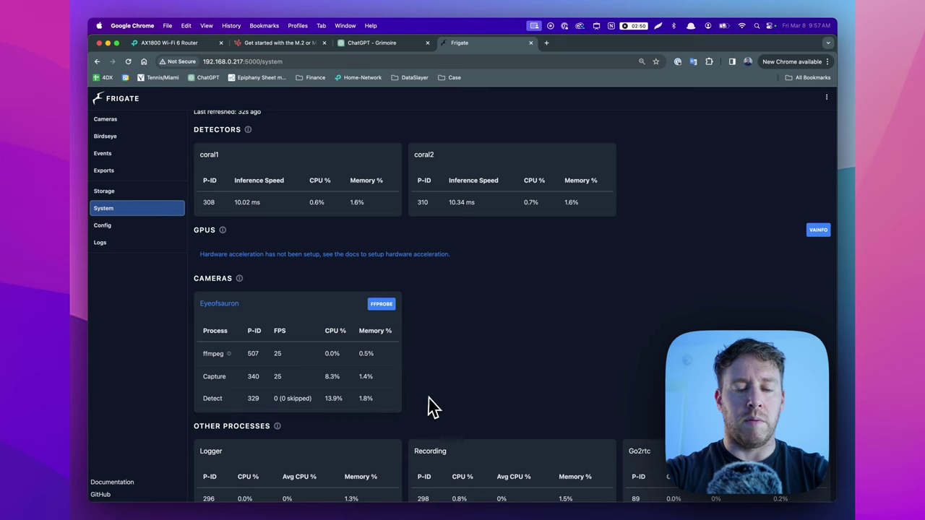
scroll(432, 407, down, 1)
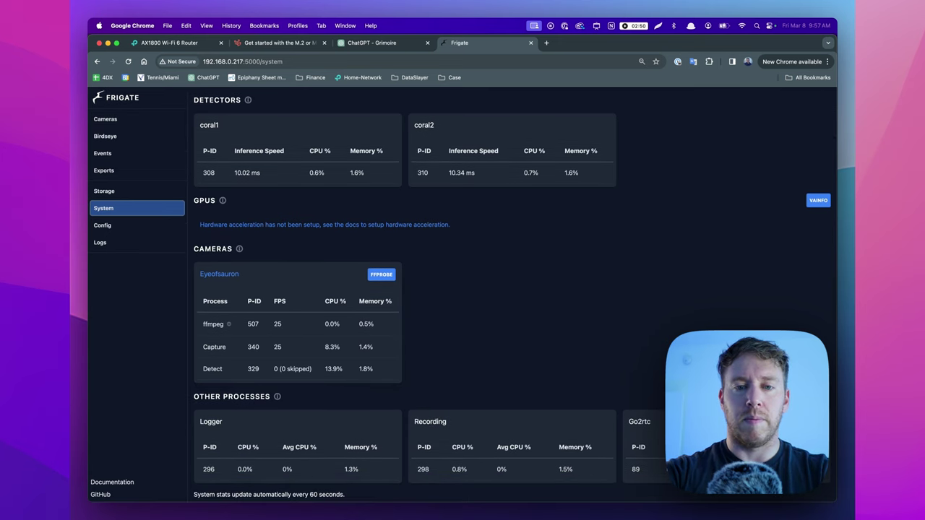
scroll(428, 371, up, 2)
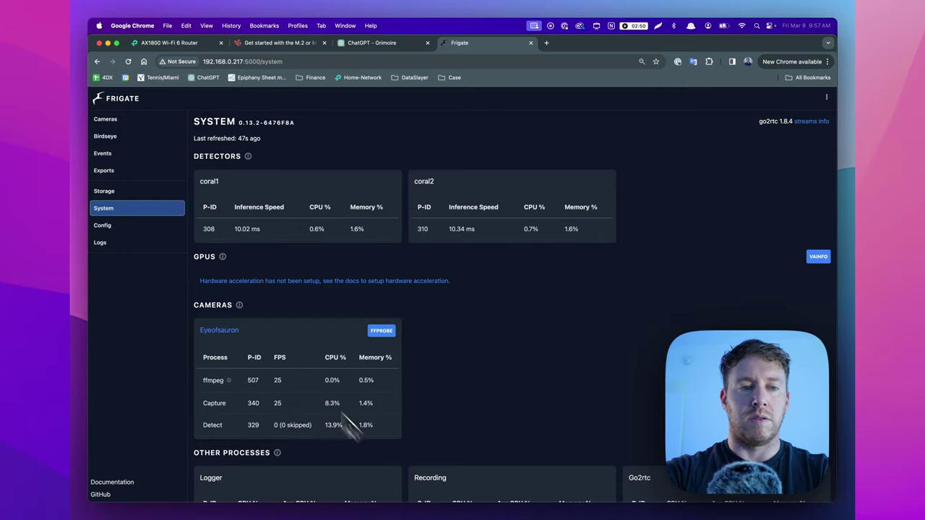
click(113, 142)
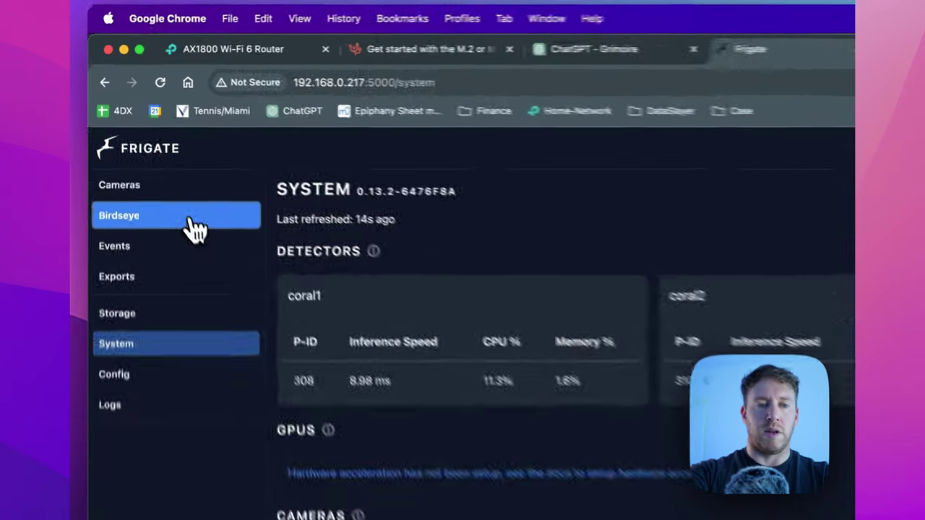
Pass through Birdseye and Events, then open the Config YAML with the coral1 and coral2 edgetpu detectors.
click(148, 136)
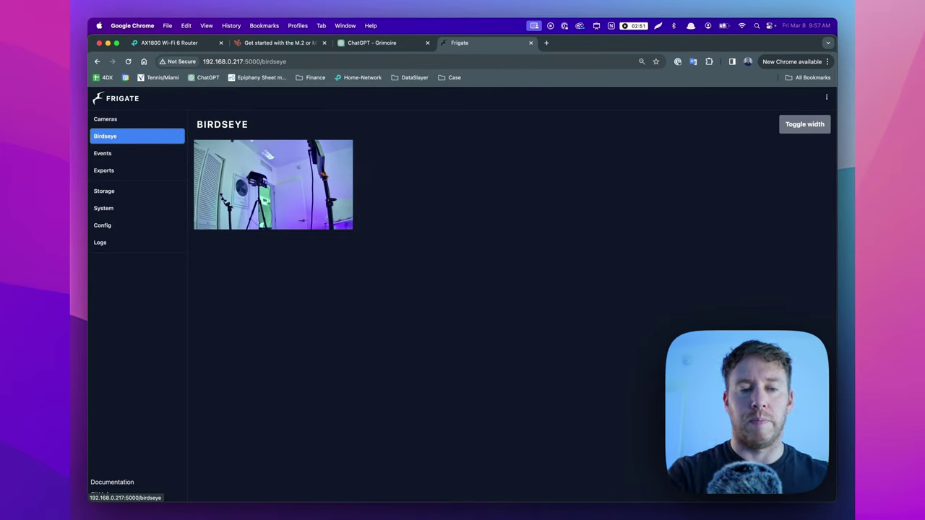
click(146, 154)
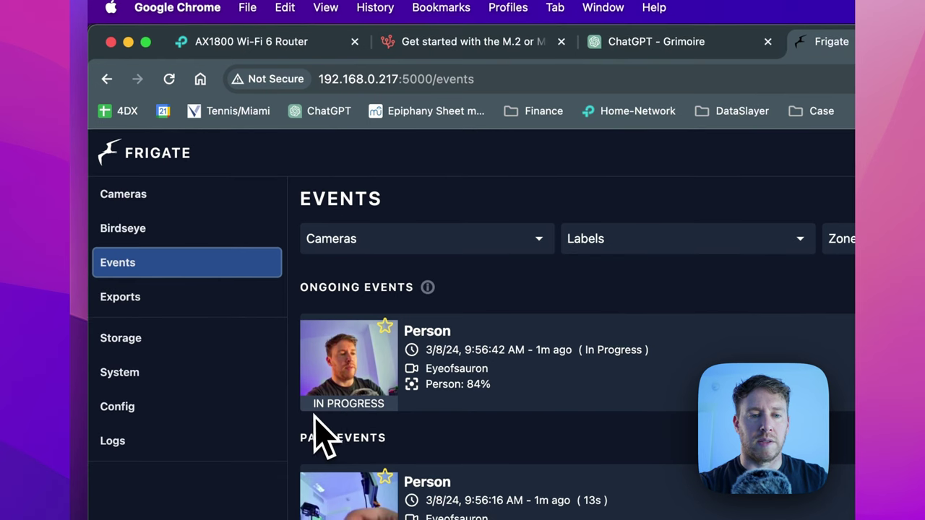
key(super+shift+a)
key(Escape)
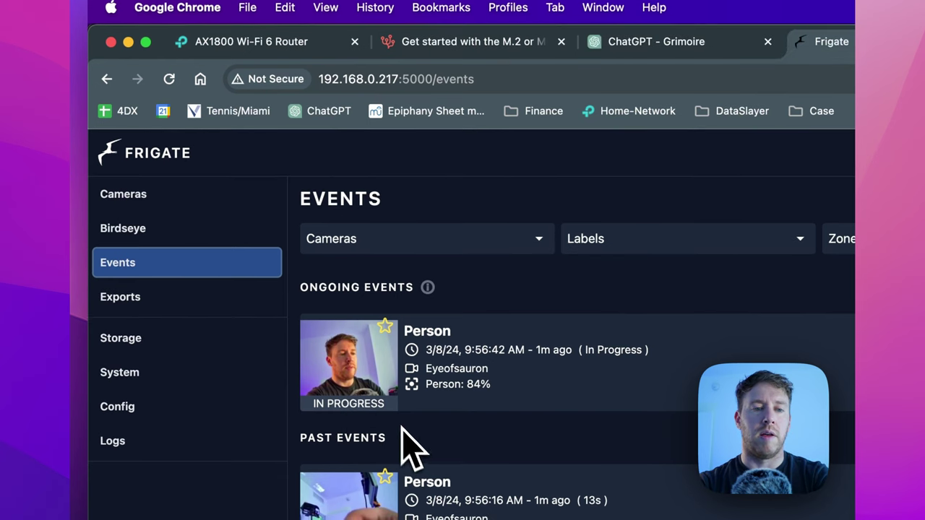
click(169, 79)
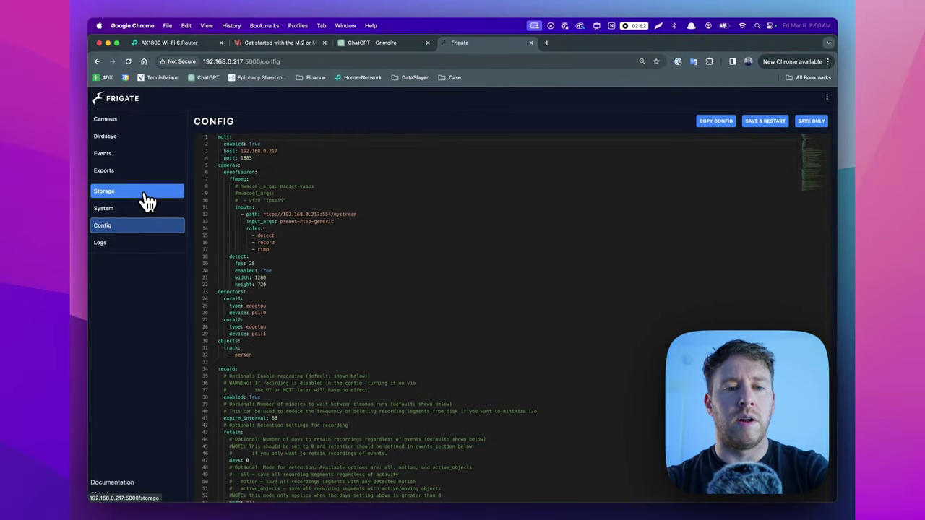
In Warp's first terminal tab, view the 32-line pcie_temp.sh Fahrenheit script in vim.
mouse_move(200, 501)
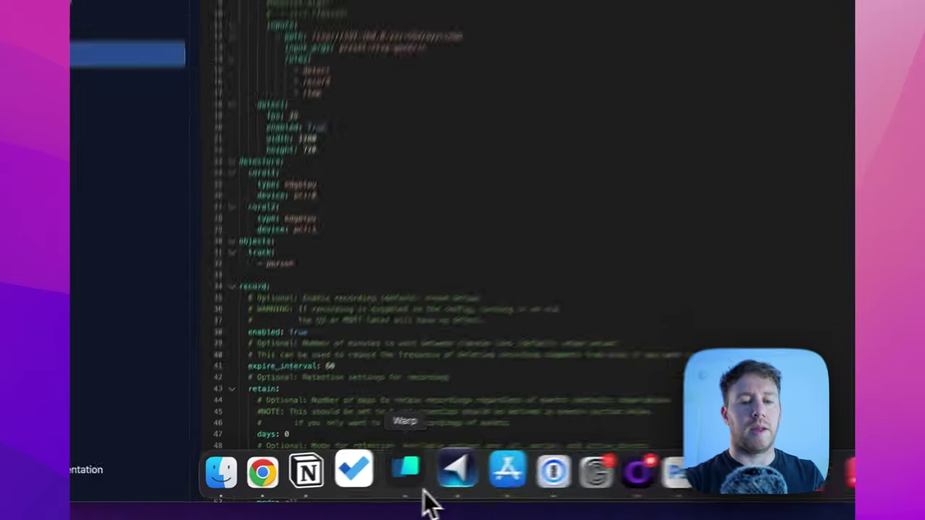
click(474, 486)
scroll(506, 186, up, 5)
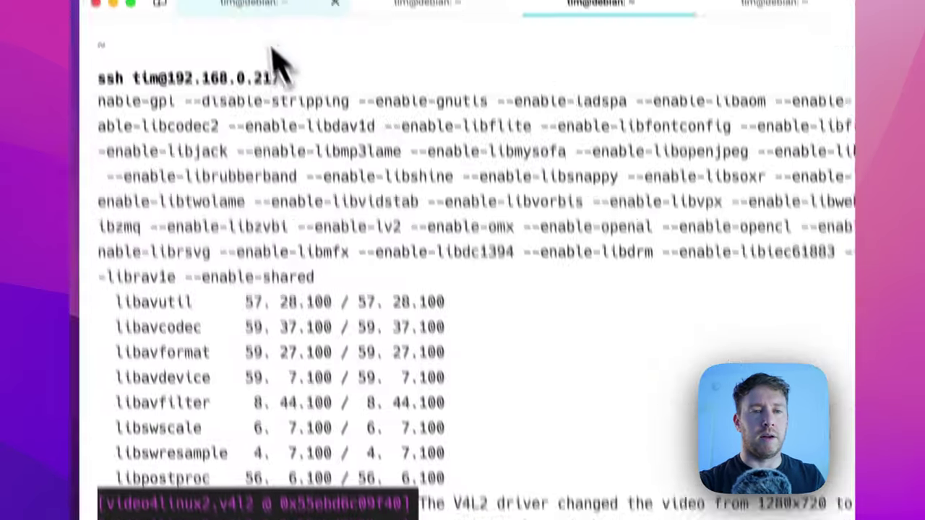
click(273, 67)
scroll(355, 238, down, 3)
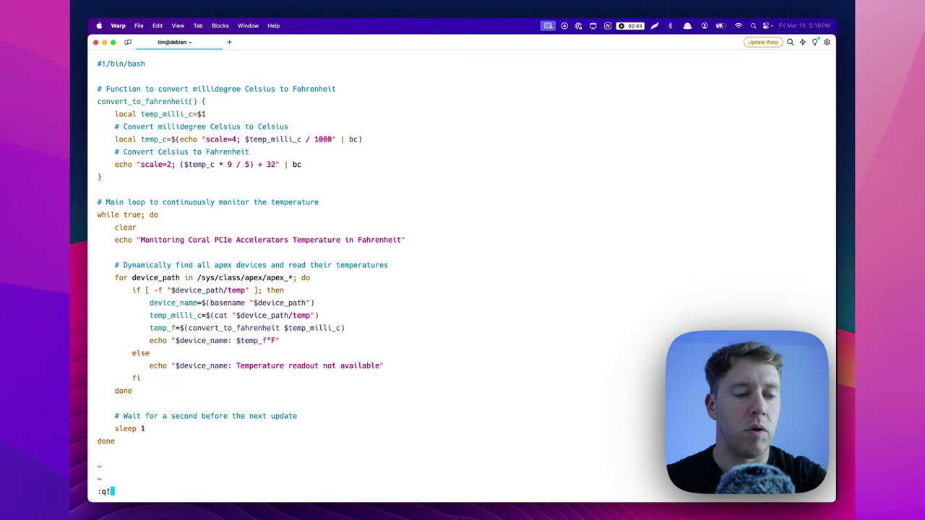
Quit vim, run 'sh pcie_temp.sh' for live apex_0/apex_1 readings, and underline apex_1.
key(Return)
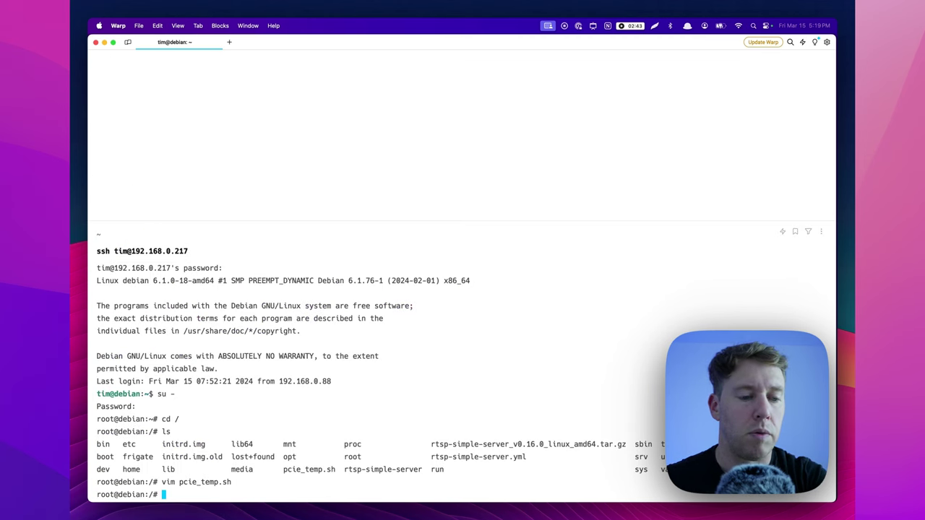
text(sh pcie_temp.sh)
key(Return)
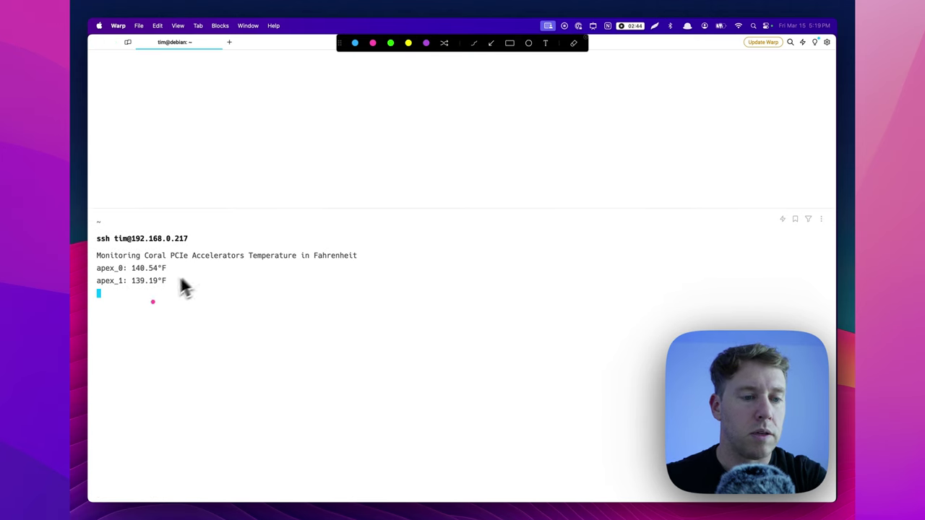
drag(96, 290, 130, 290)
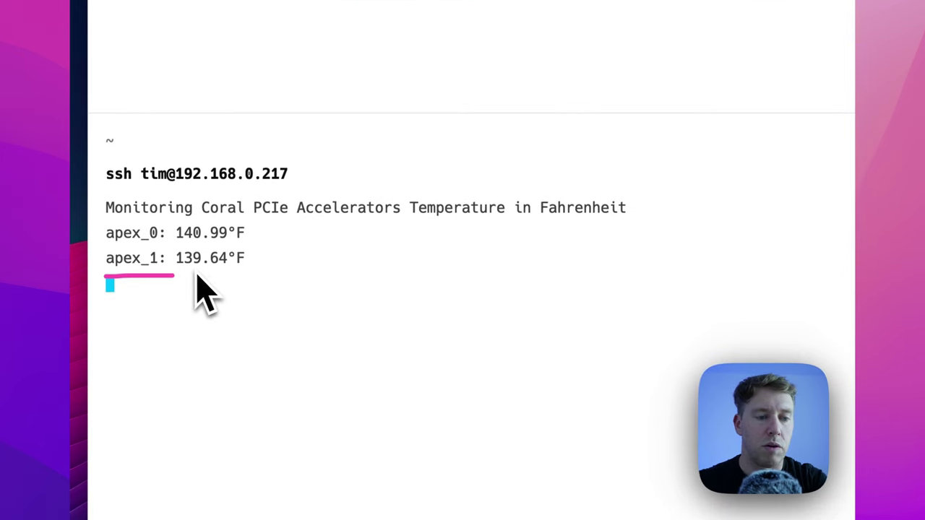